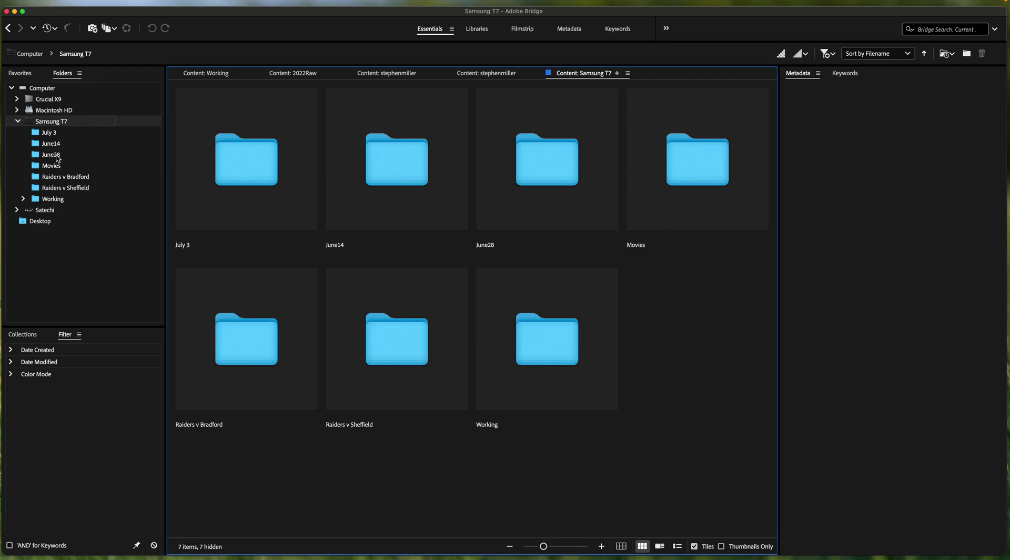
Step: Open the June28 folder to show its 245 deer photos as thumbnails
{"action": "left_click", "coordinate": [51, 155]}
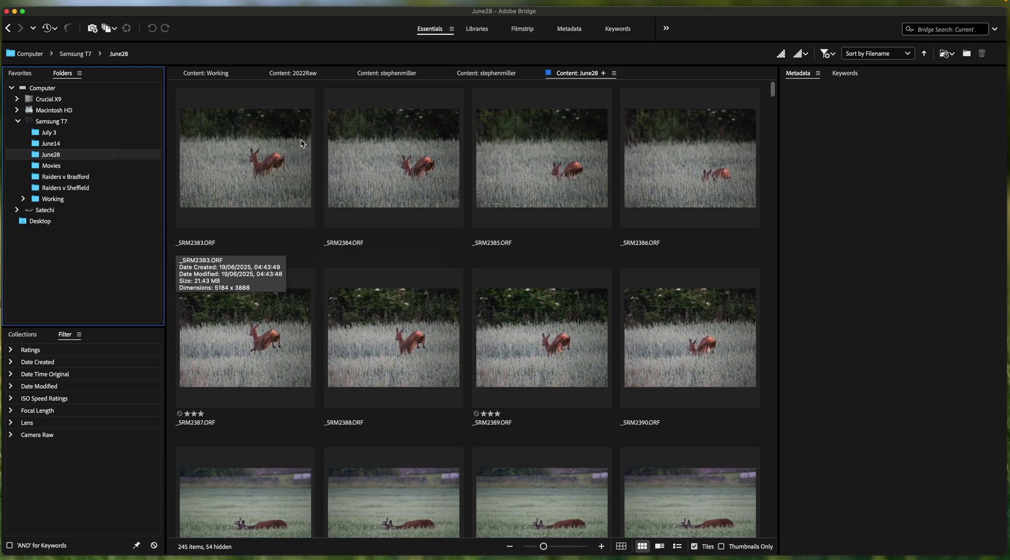
{"action": "mouse_move", "coordinate": [233, 2]}
Step: Switch to the Filmstrip workspace and review from _SRM2383.ORF through to the three-star _SRM2389.ORF
{"action": "left_click", "coordinate": [524, 30]}
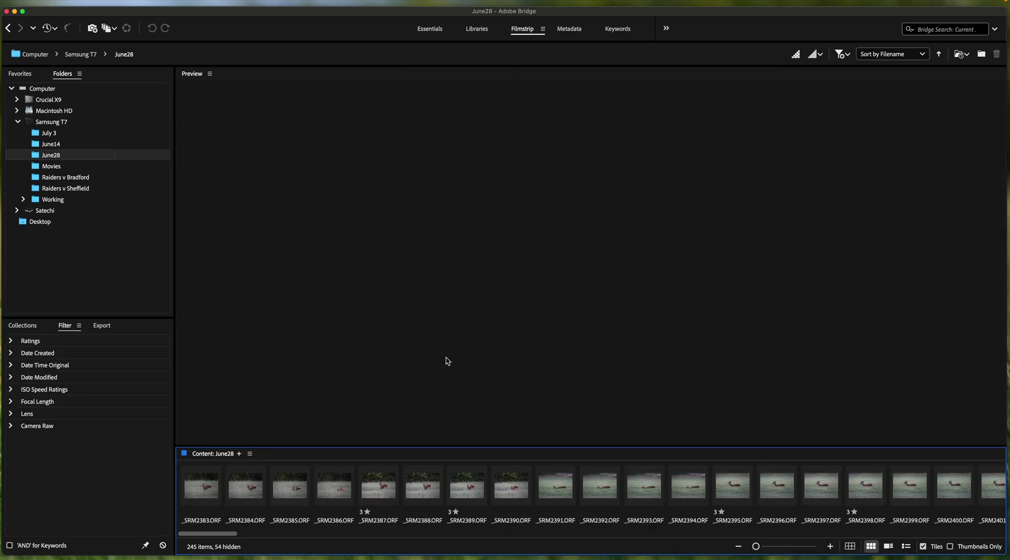
{"action": "left_click", "coordinate": [207, 486]}
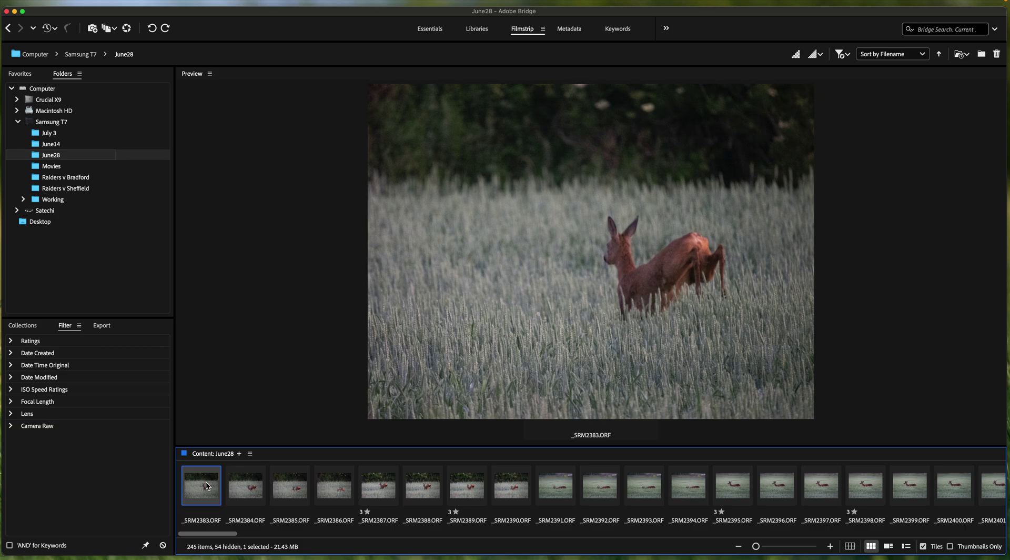
{"action": "key", "text": "Right"}
{"action": "key", "text": "Right"}
{"action": "key", "text": "Right"}
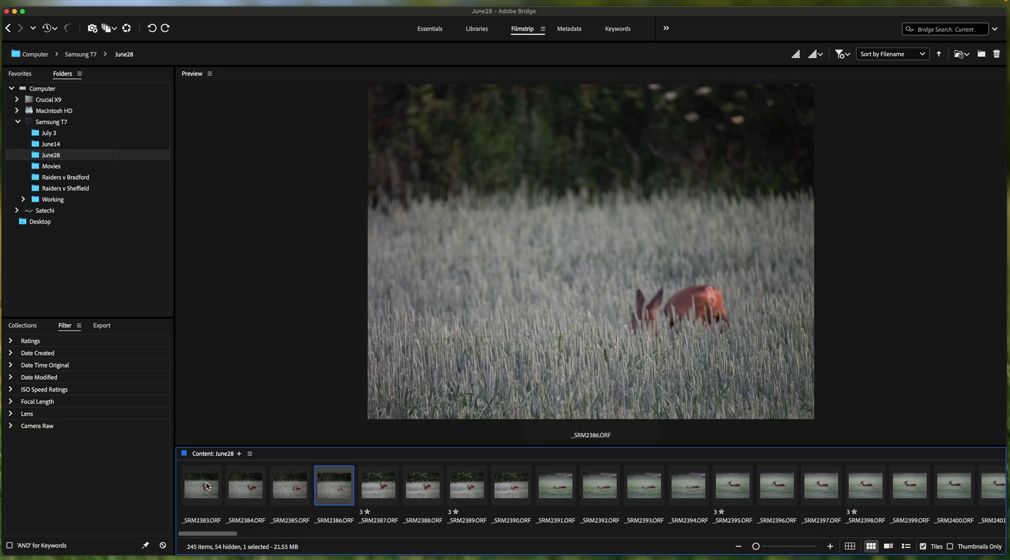
{"action": "key", "text": "Right"}
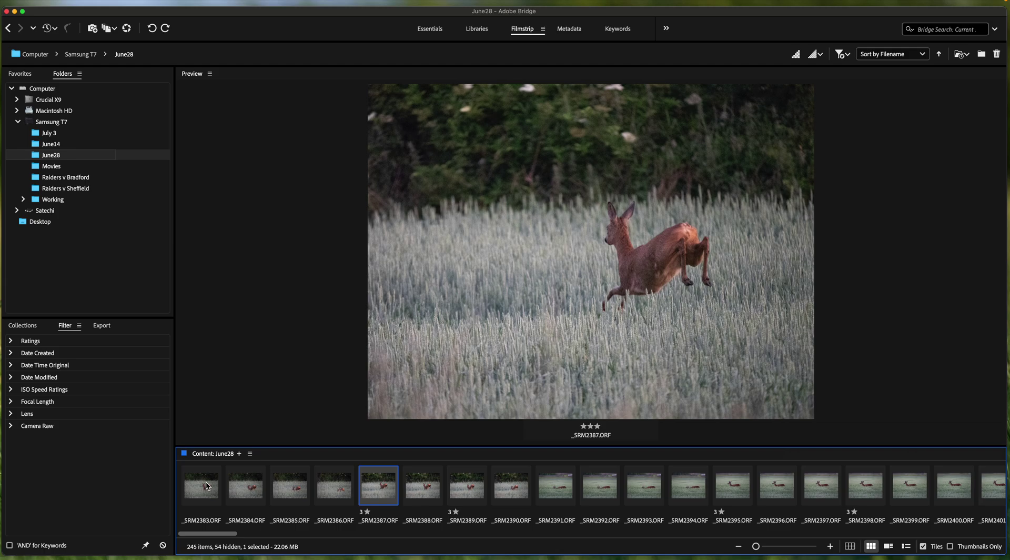
{"action": "key", "text": "Right"}
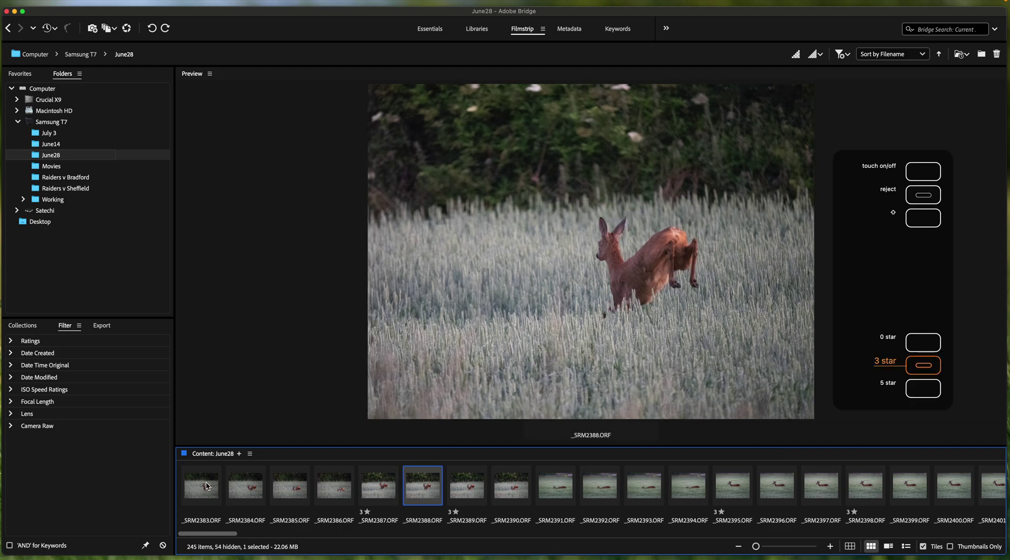
{"action": "key", "text": "Right"}
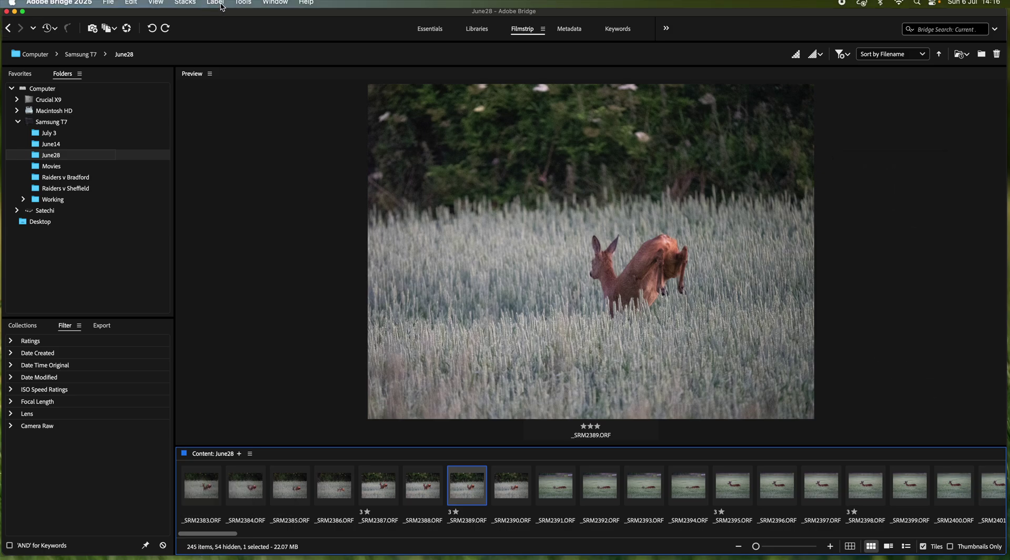
{"action": "left_click", "coordinate": [216, 3]}
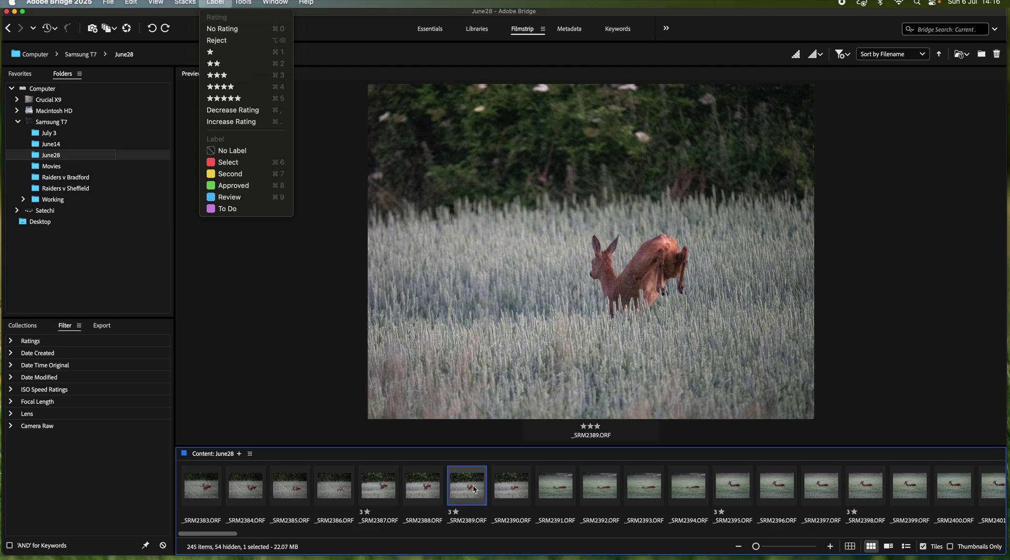
{"action": "left_click", "coordinate": [474, 489]}
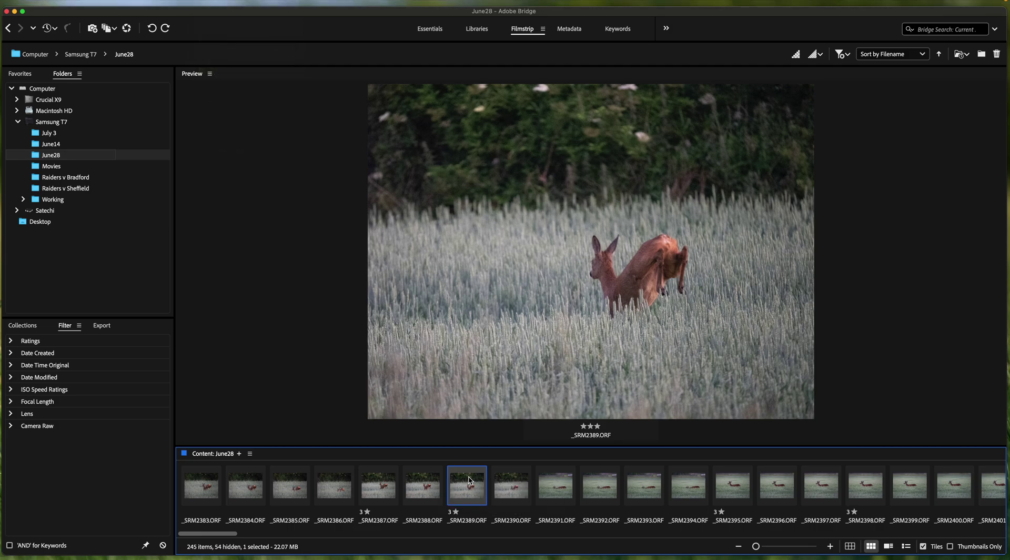
Step: Step through the stag photos _SRM2397, _SRM2398 and _SRM2402 to the unrated _SRM2404.ORF
{"action": "key", "text": "Right"}
{"action": "key", "text": "Right"}
{"action": "key", "text": "Right"}
{"action": "key", "text": "Right"}
{"action": "key", "text": "Right"}
{"action": "key", "text": "Right"}
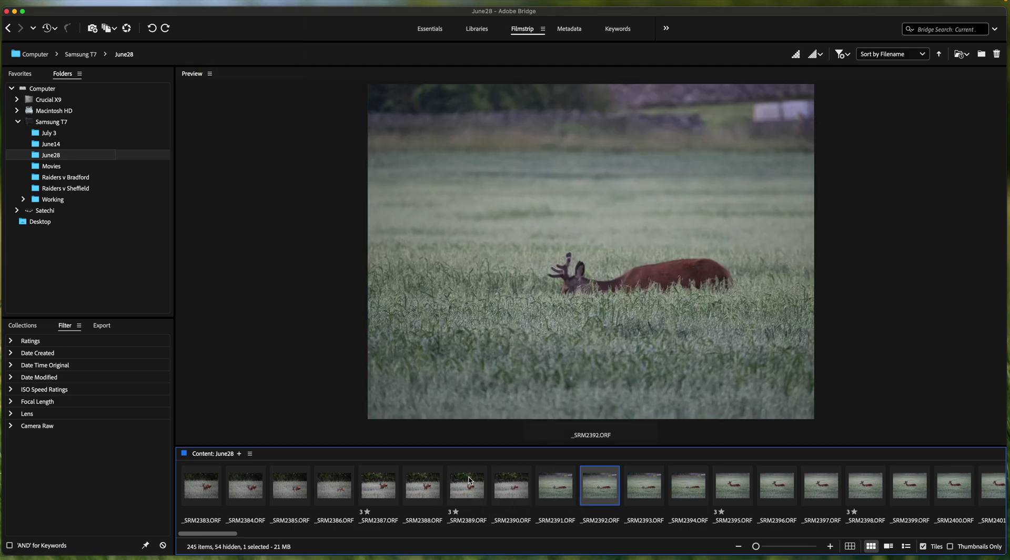
{"action": "key", "text": "Right"}
{"action": "key", "text": "Right"}
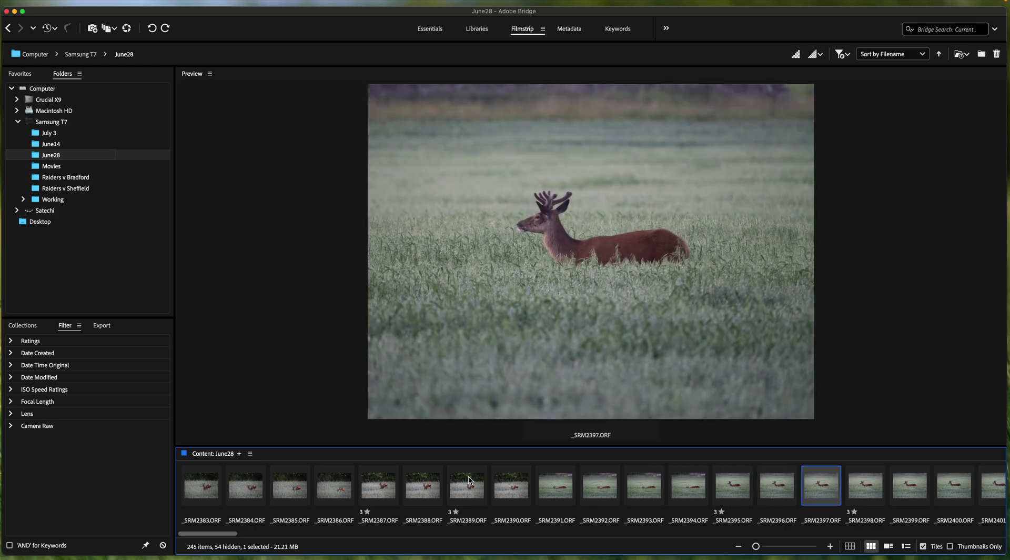
{"action": "key", "text": "Right"}
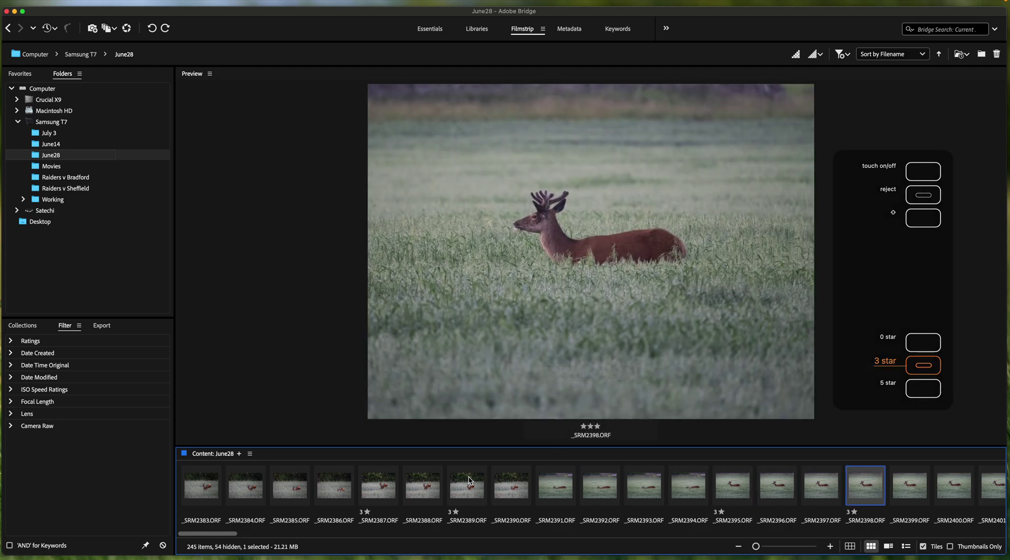
{"action": "key", "text": "Right"}
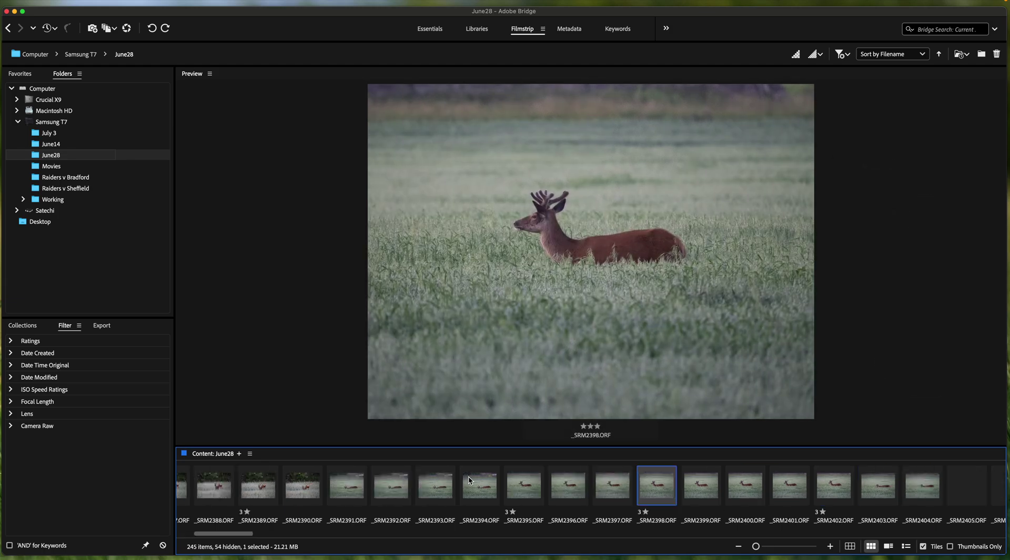
{"action": "key", "text": "Right"}
{"action": "key", "text": "Right"}
{"action": "key", "text": "Right"}
{"action": "key", "text": "Right"}
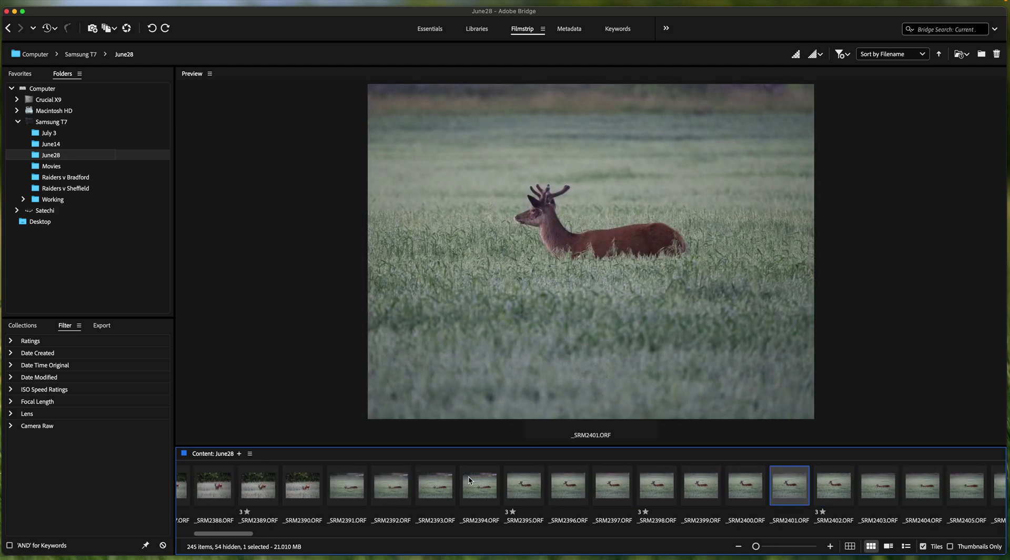
{"action": "key", "text": "Right"}
{"action": "key", "text": "Right"}
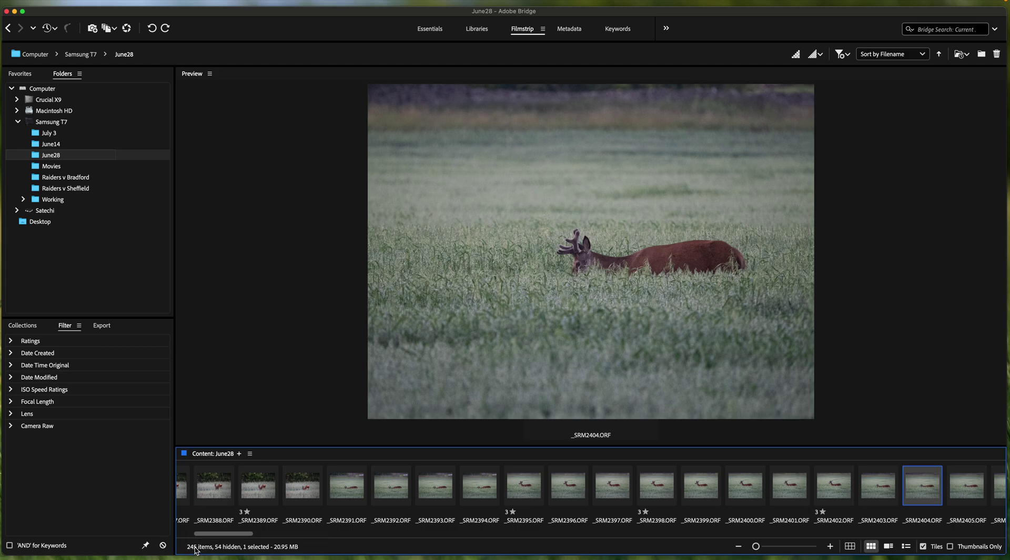
Step: Filter to the 53 three-star photos in the Essentials grid and select _SRM2387.ORF
{"action": "left_click", "coordinate": [12, 342]}
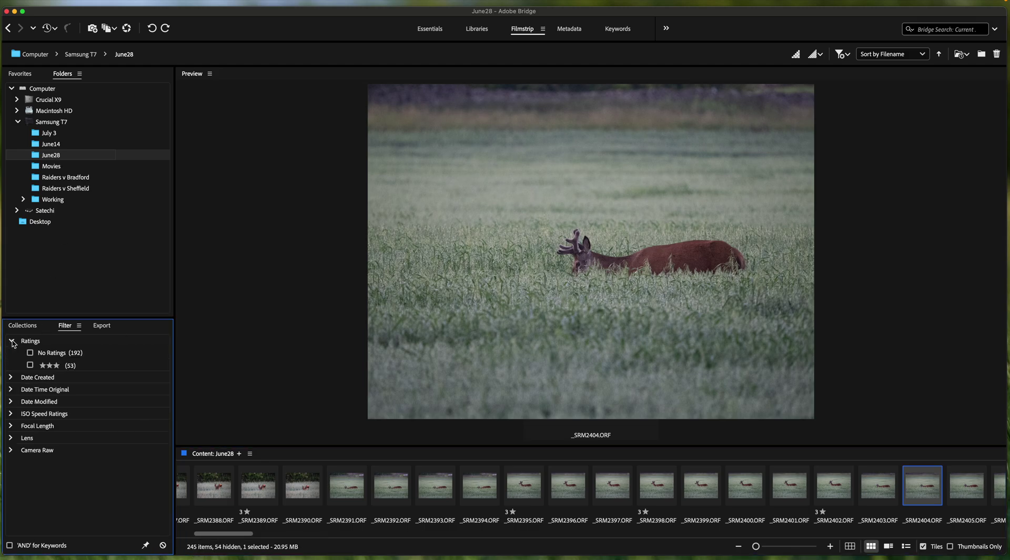
{"action": "left_click", "coordinate": [30, 365]}
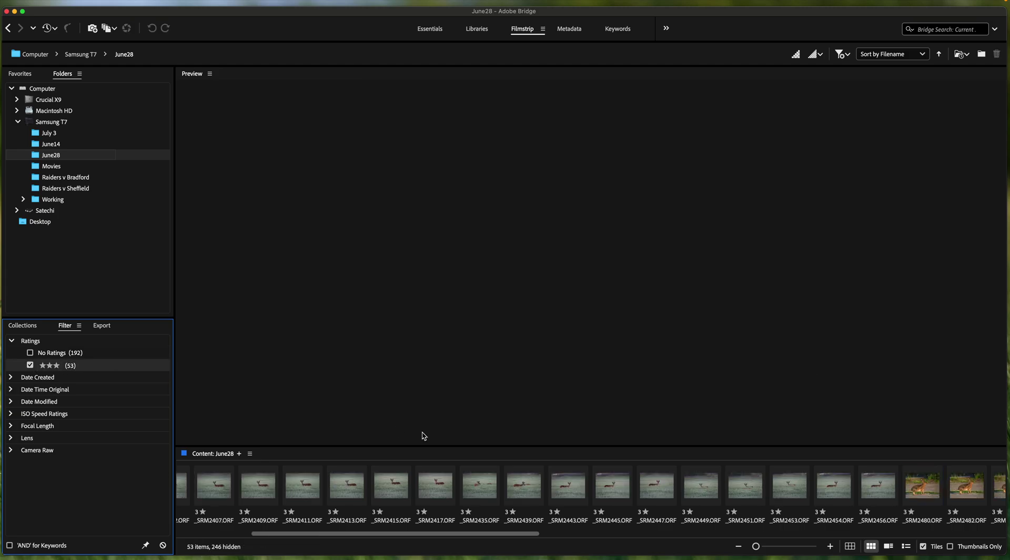
{"action": "left_click", "coordinate": [434, 30]}
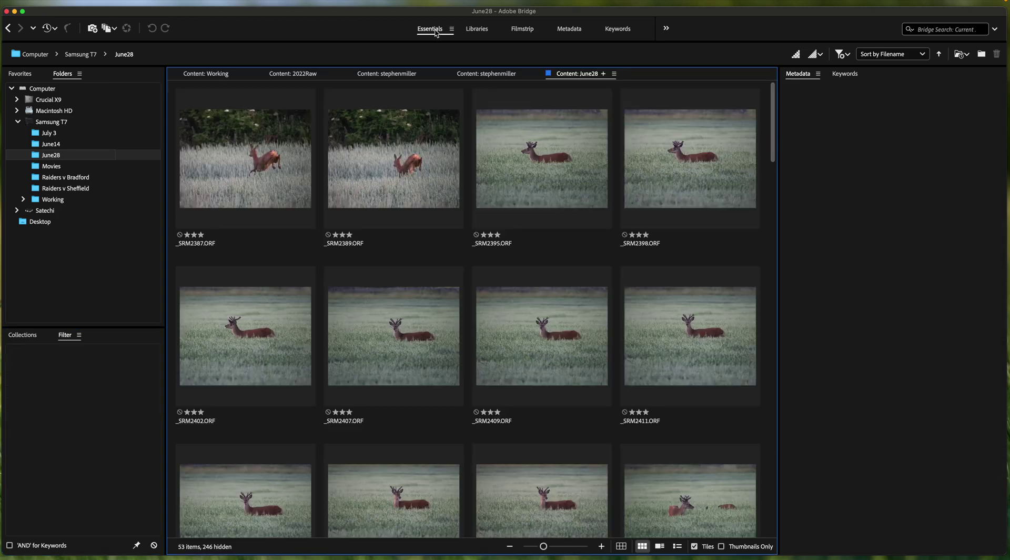
{"action": "left_click", "coordinate": [277, 159]}
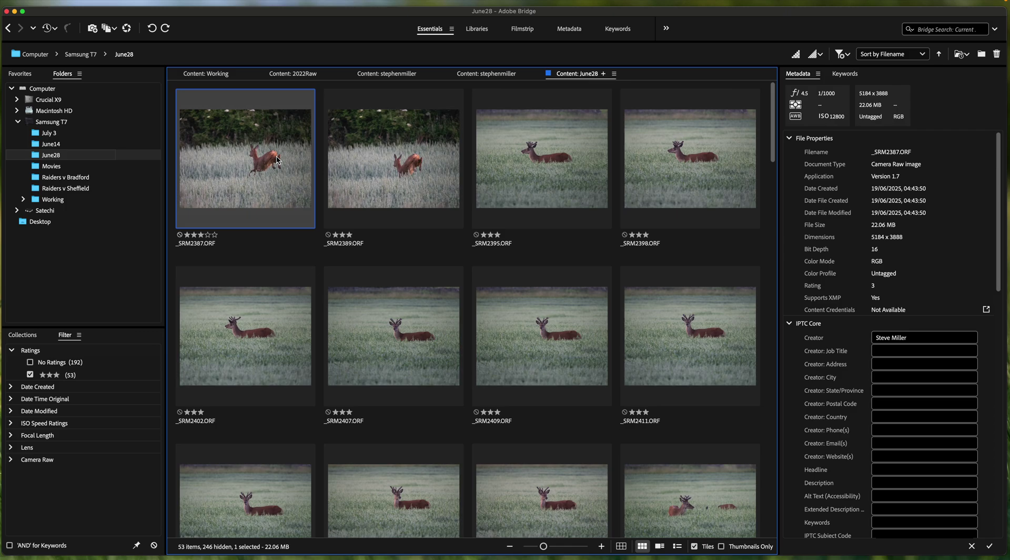
{"action": "key", "text": "cmd+a"}
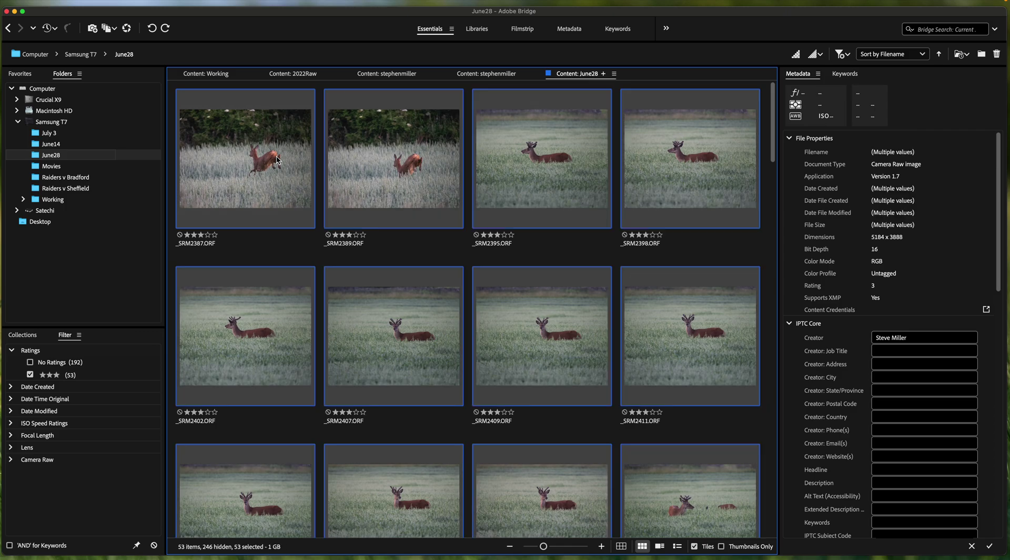
{"action": "right_click", "coordinate": [277, 160]}
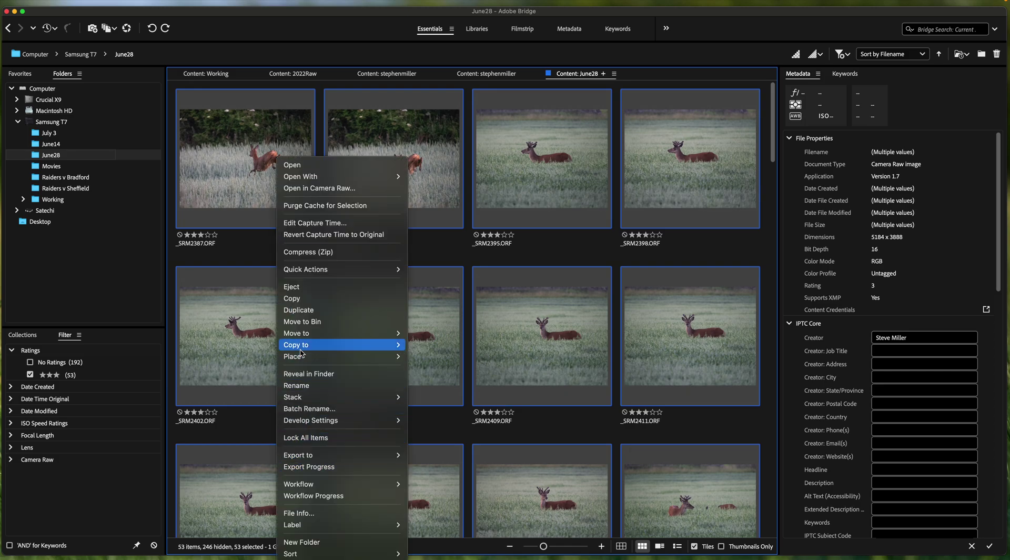
{"action": "mouse_move", "coordinate": [302, 349]}
{"action": "left_click", "coordinate": [446, 553]}
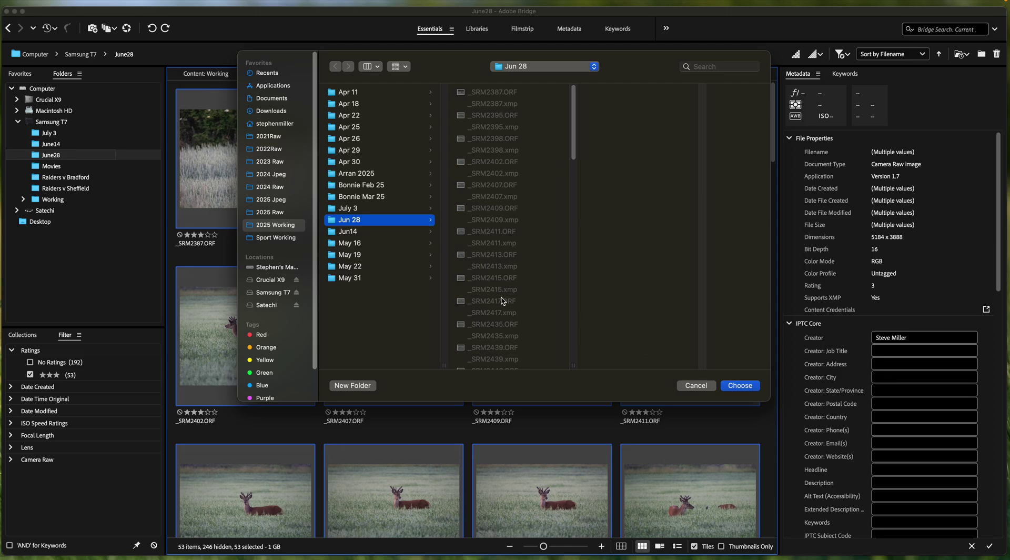
{"action": "left_click", "coordinate": [740, 386]}
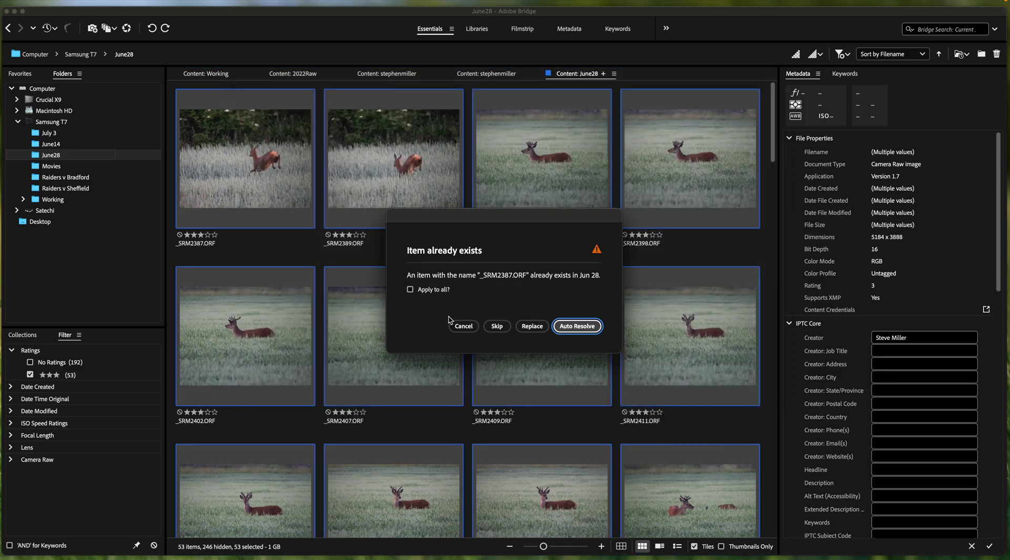
{"action": "left_click", "coordinate": [463, 328]}
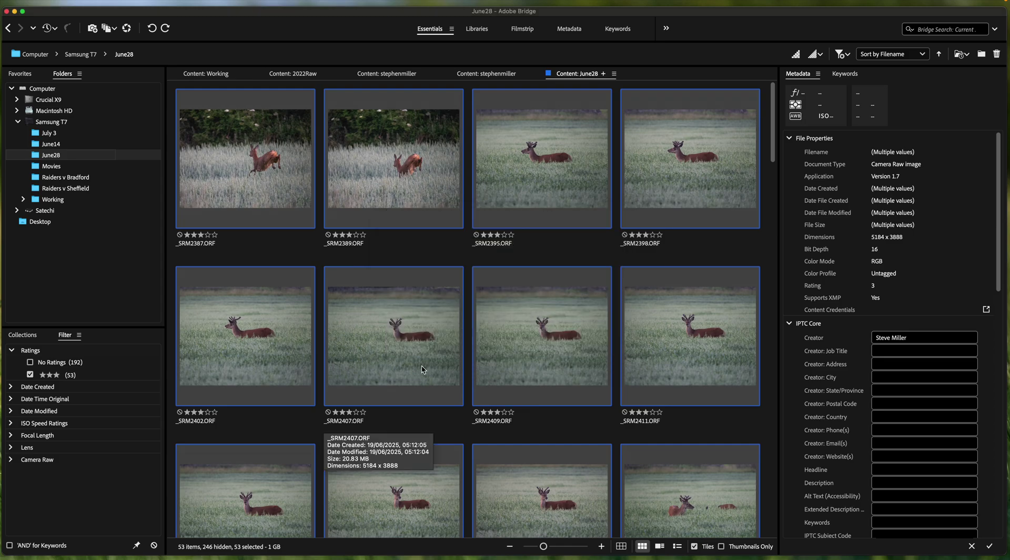
Step: Open Satechi > Working > 2025 Working > Jun 28 and select _SRM2387.ORF
{"action": "left_click", "coordinate": [17, 121]}
{"action": "left_click", "coordinate": [17, 134]}
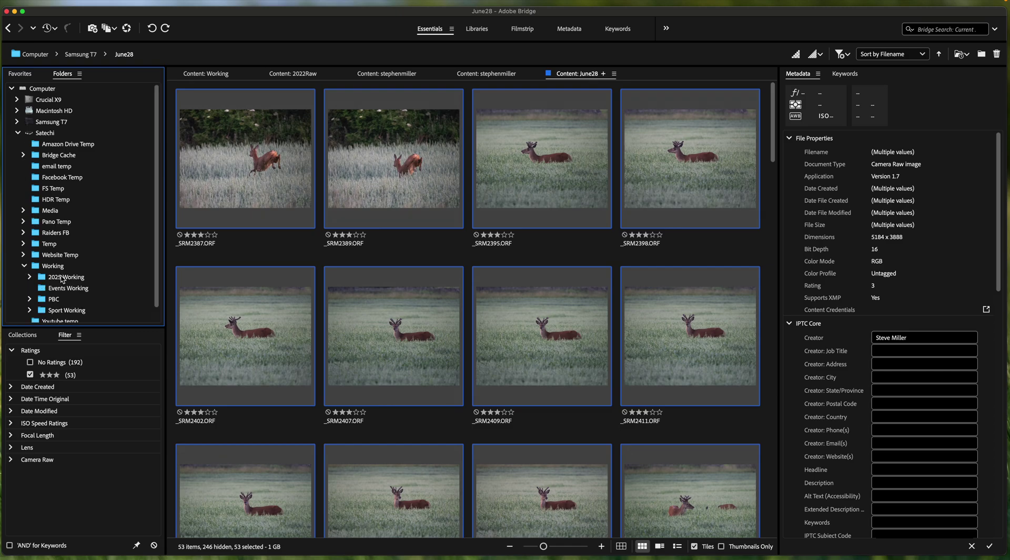
{"action": "left_click", "coordinate": [24, 266]}
{"action": "left_click", "coordinate": [30, 263]}
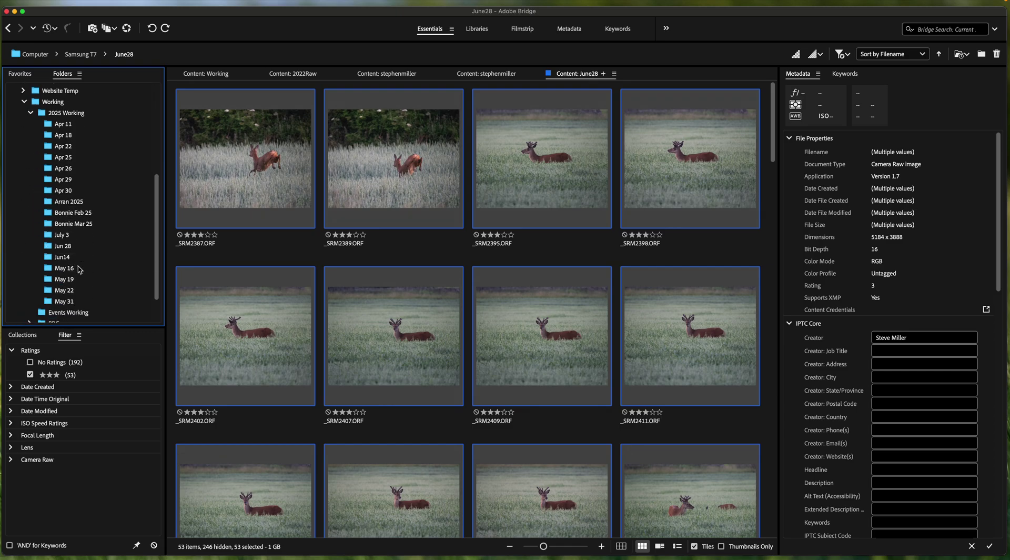
{"action": "left_click", "coordinate": [70, 246]}
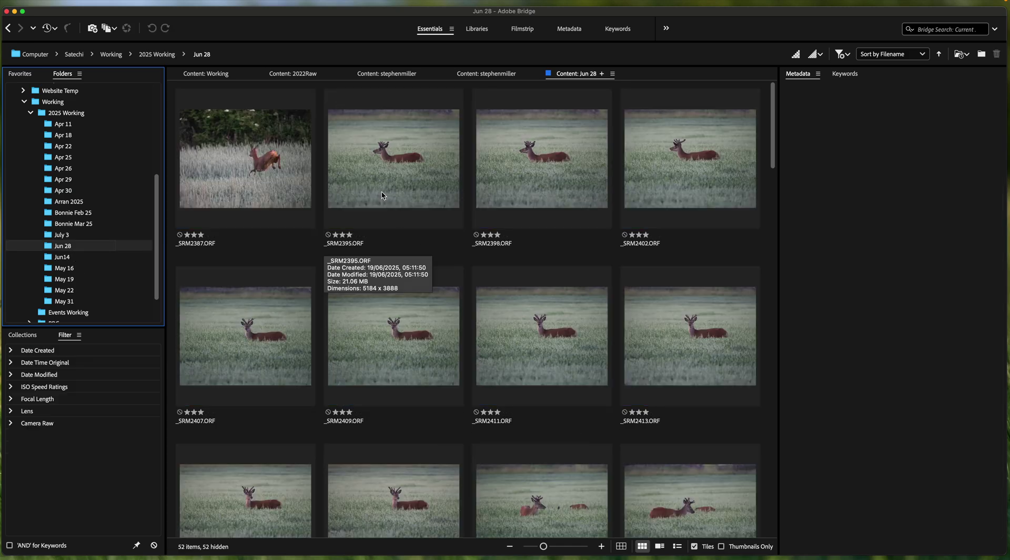
{"action": "left_click", "coordinate": [286, 161]}
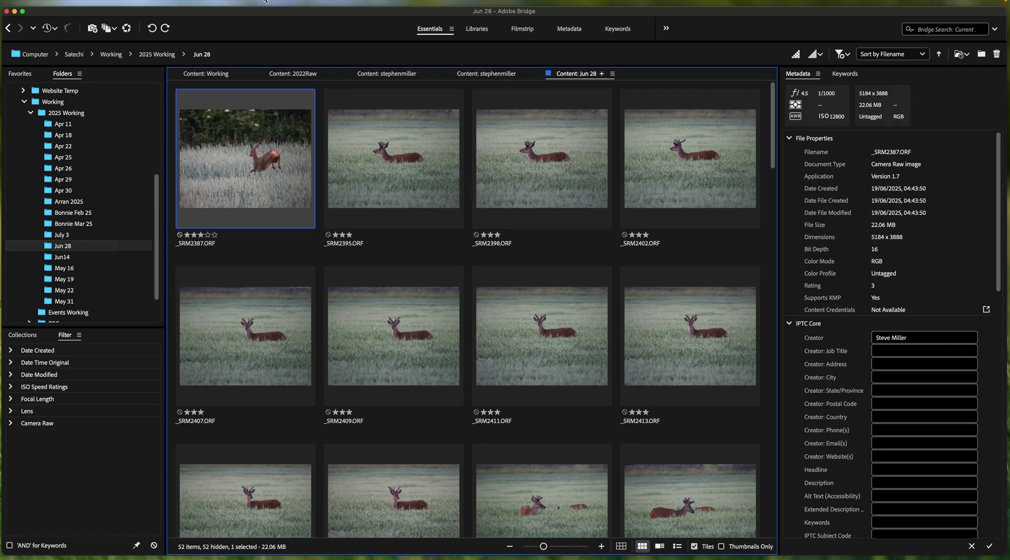
{"action": "mouse_move", "coordinate": [266, 1]}
Step: Start a new metadata template named 'YT test'
{"action": "left_click", "coordinate": [243, 3]}
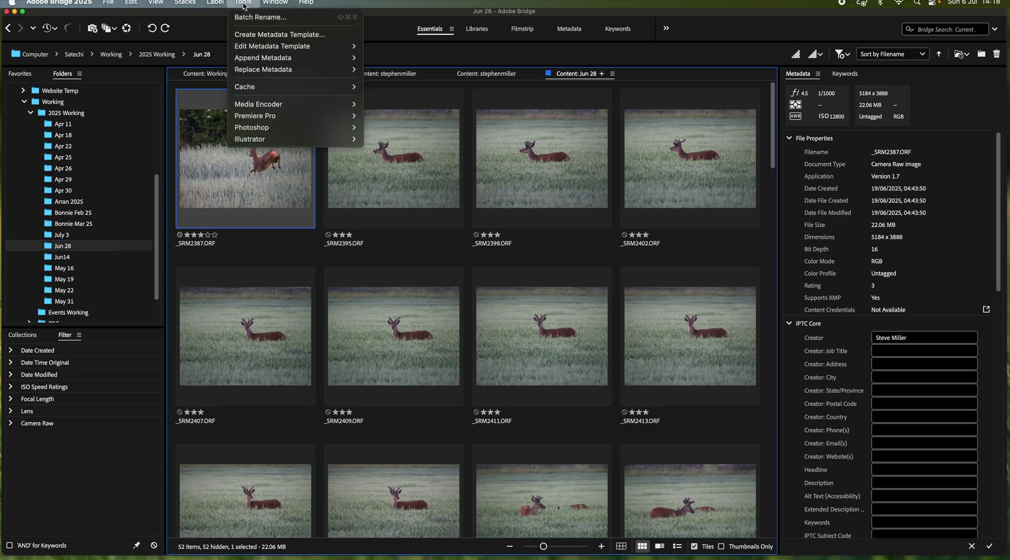
{"action": "left_click", "coordinate": [258, 35]}
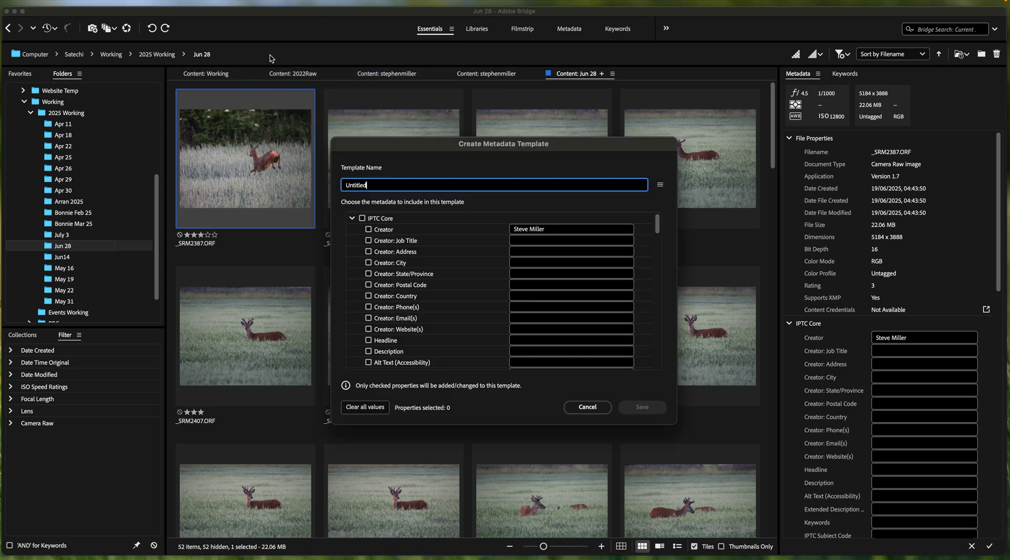
{"action": "scroll", "coordinate": [523, 252], "scroll_direction": "down", "scroll_amount": 5}
{"action": "scroll", "coordinate": [524, 253], "scroll_direction": "up", "scroll_amount": 5}
{"action": "left_click_drag", "start_coordinate": [380, 188], "coordinate": [347, 188]}
{"action": "type", "text": "YT test"}
Step: Include the Creator field and fill in the creator's e-mail address in the template
{"action": "left_click", "coordinate": [368, 230]}
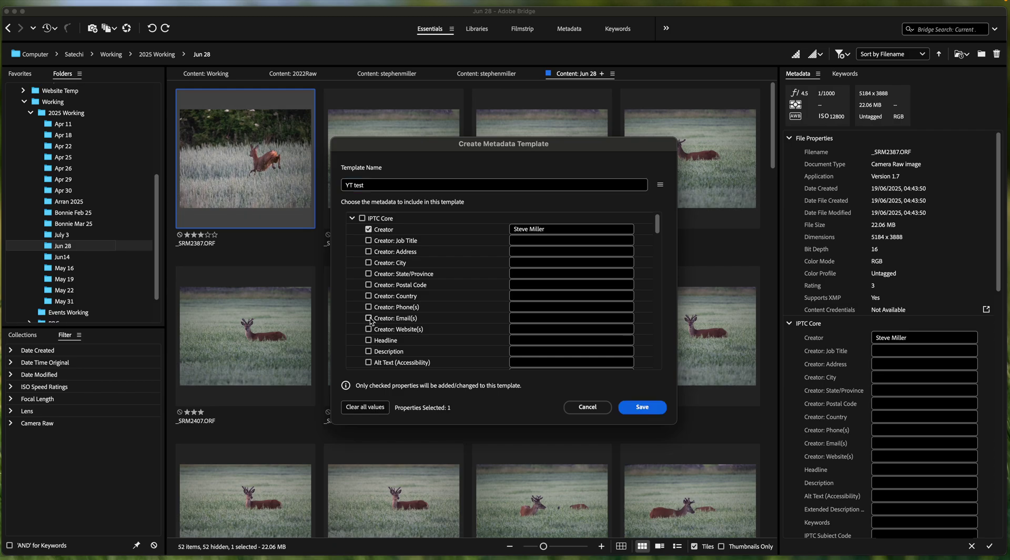
{"action": "left_click", "coordinate": [369, 318]}
{"action": "left_click", "coordinate": [533, 321]}
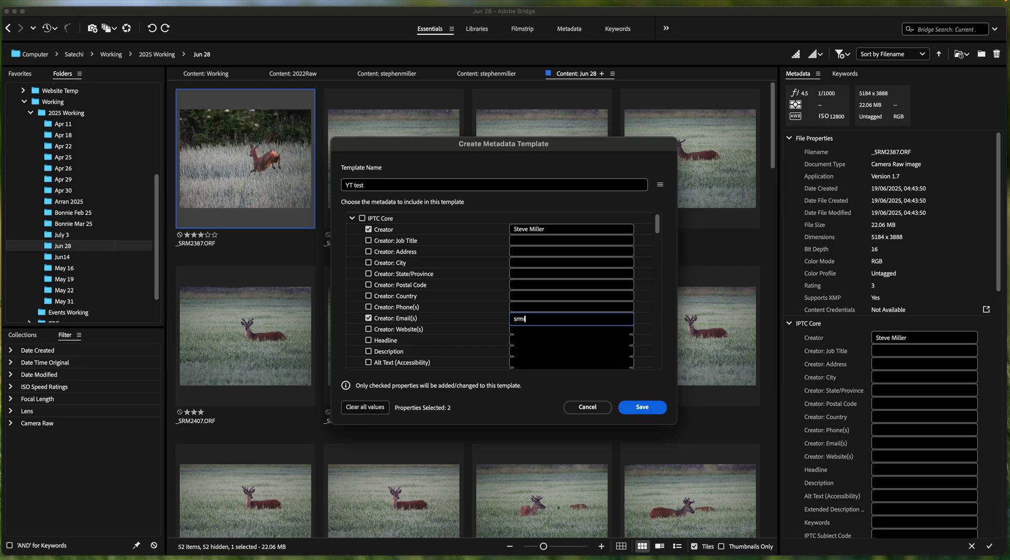
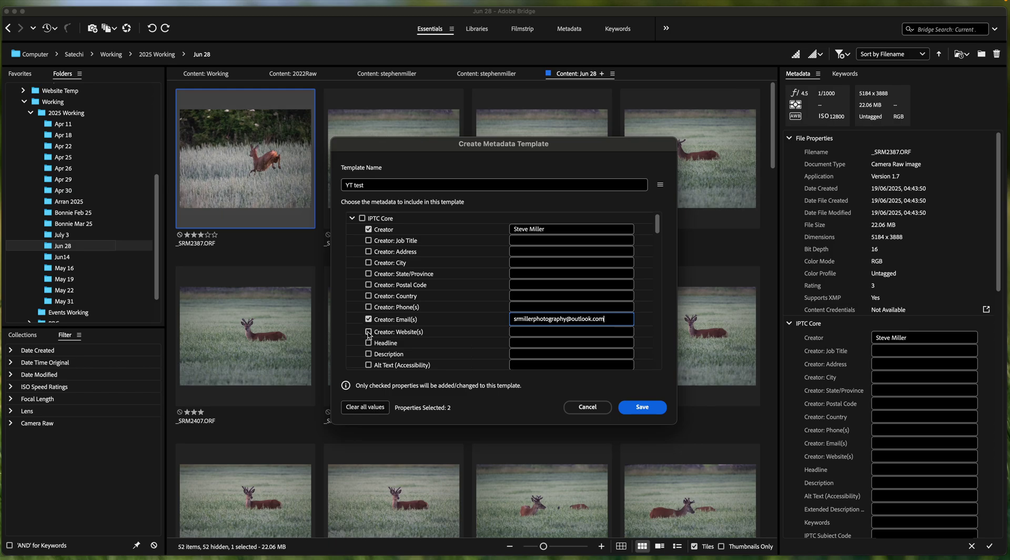
Step: Set the template's Copyright Status to Copyrighted and save it
{"action": "scroll", "coordinate": [369, 335], "scroll_direction": "down", "scroll_amount": 5}
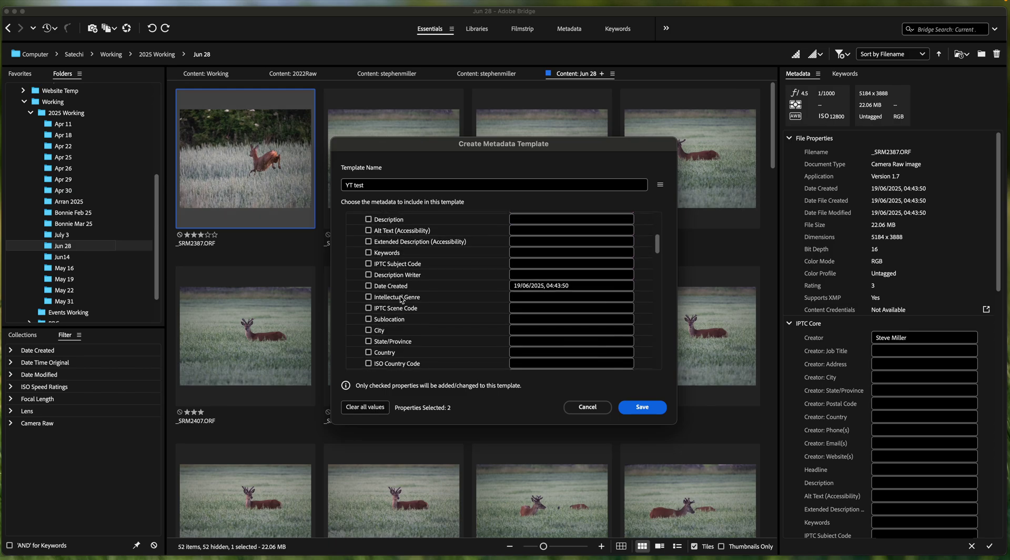
{"action": "scroll", "coordinate": [401, 299], "scroll_direction": "down", "scroll_amount": 5}
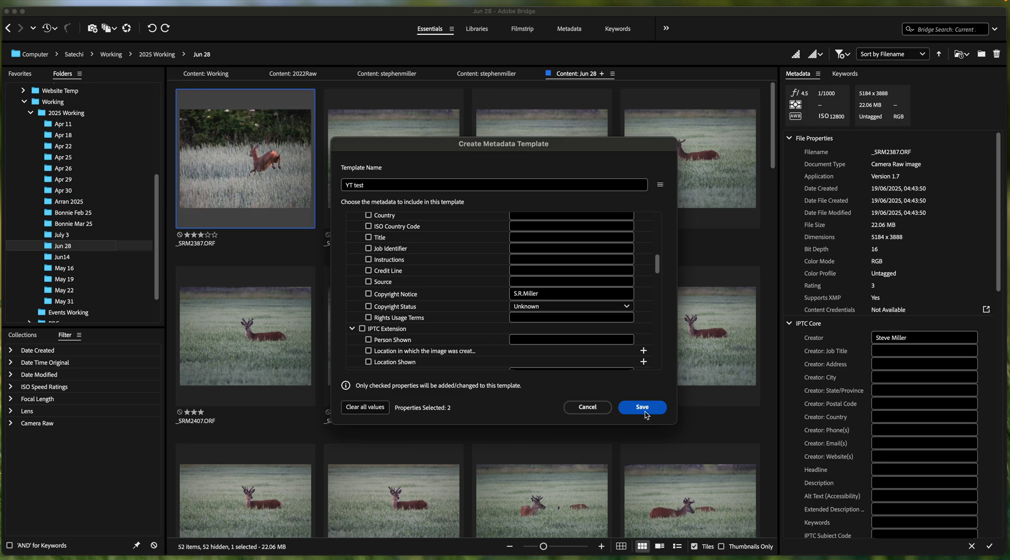
{"action": "left_click", "coordinate": [626, 306]}
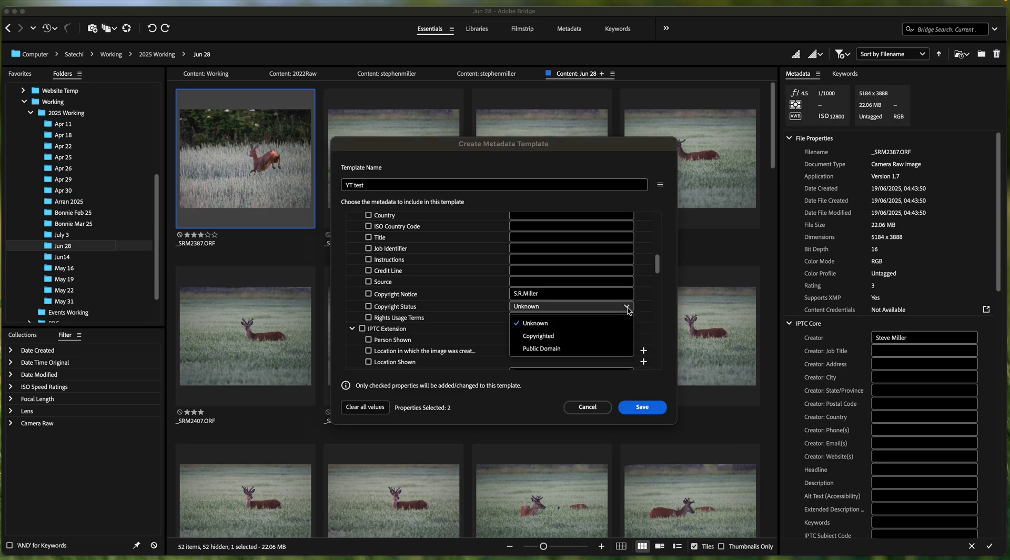
{"action": "left_click", "coordinate": [550, 341]}
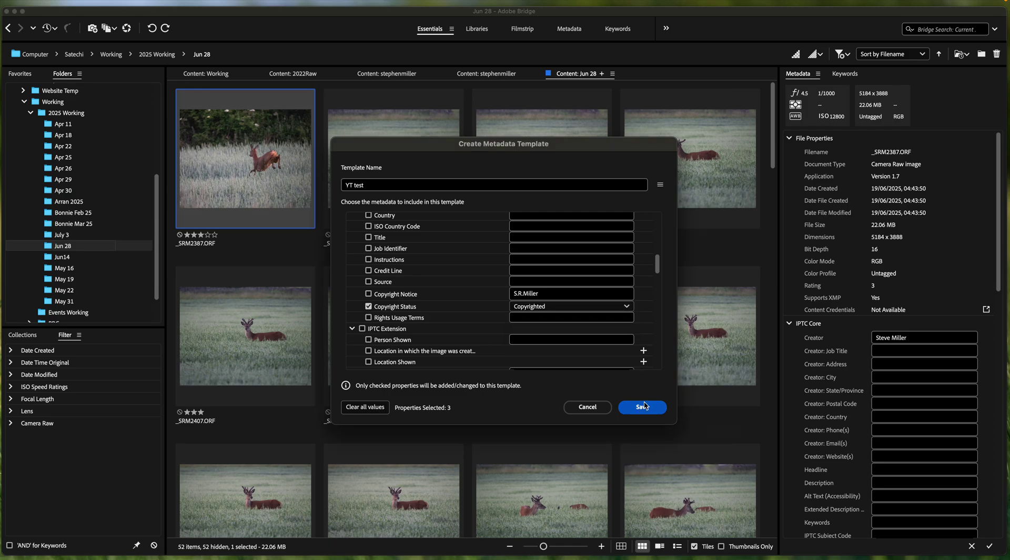
{"action": "left_click", "coordinate": [645, 406]}
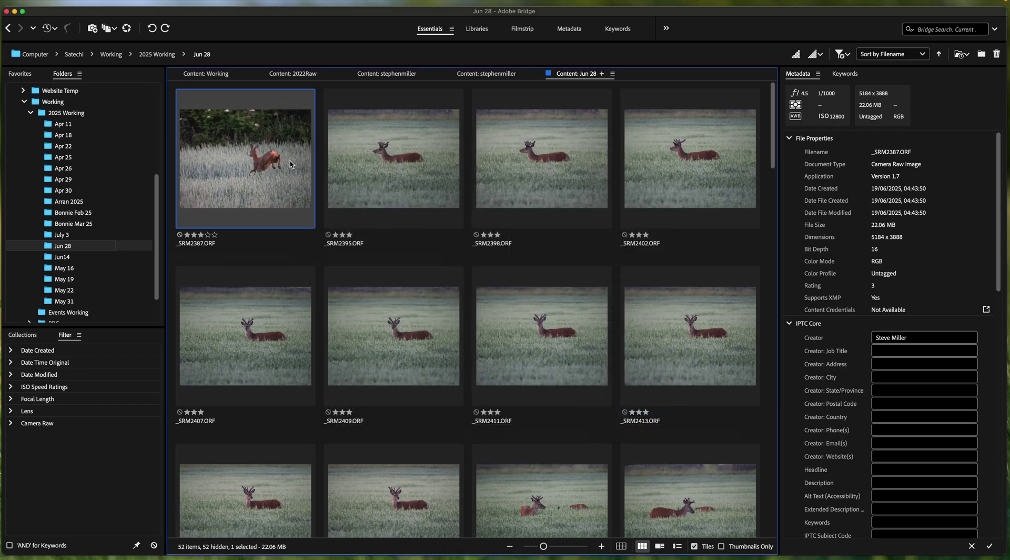
Step: Replace the metadata of all 52 photos with the My Copyright 2025 template
{"action": "key", "text": "super+a"}
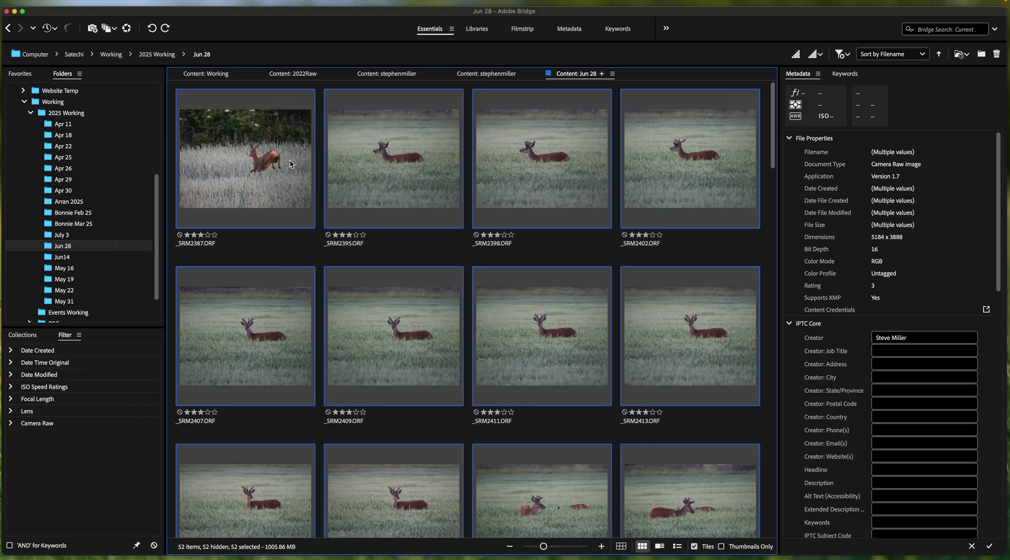
{"action": "left_click", "coordinate": [243, 3]}
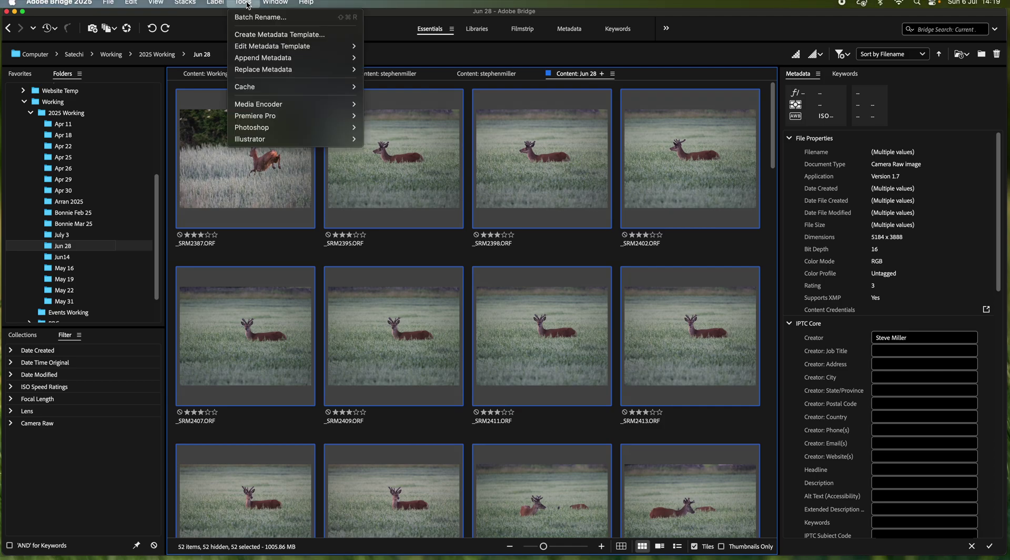
{"action": "mouse_move", "coordinate": [263, 51]}
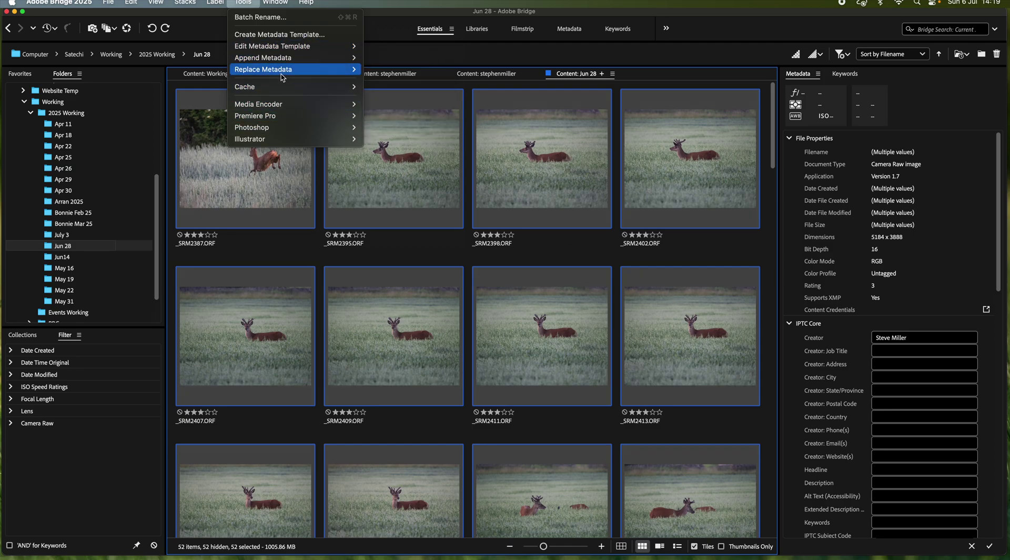
{"action": "mouse_move", "coordinate": [279, 71]}
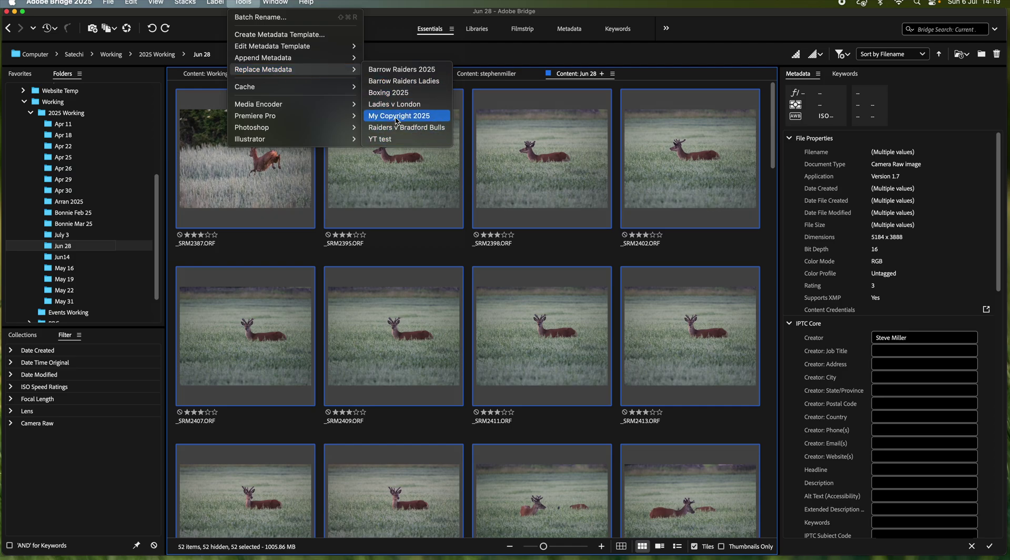
{"action": "left_click", "coordinate": [397, 116]}
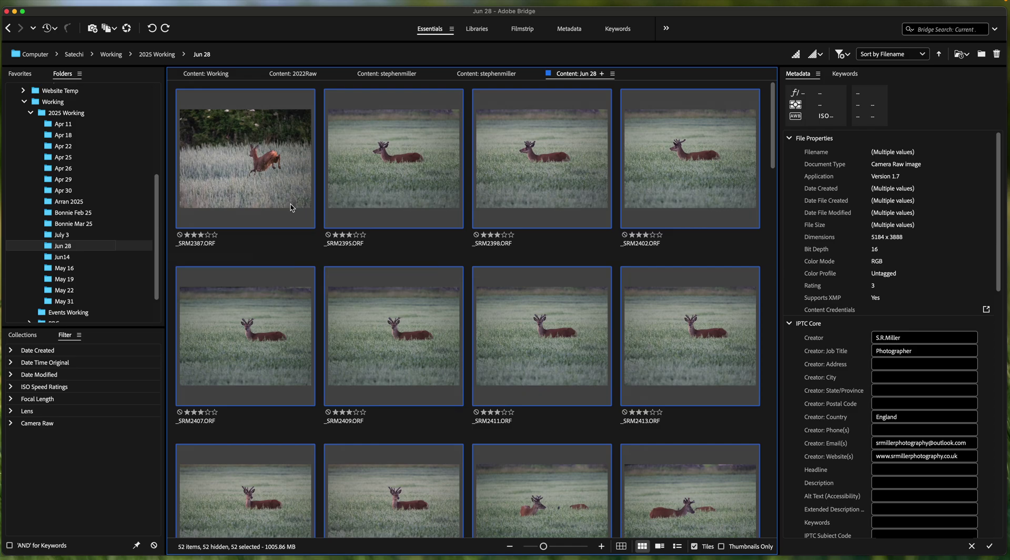
Step: Check copyright metadata on _SRM2387, _SRM2395, _SRM2398 and _SRM2402, then show _SRM2387's keywords
{"action": "left_click", "coordinate": [300, 234]}
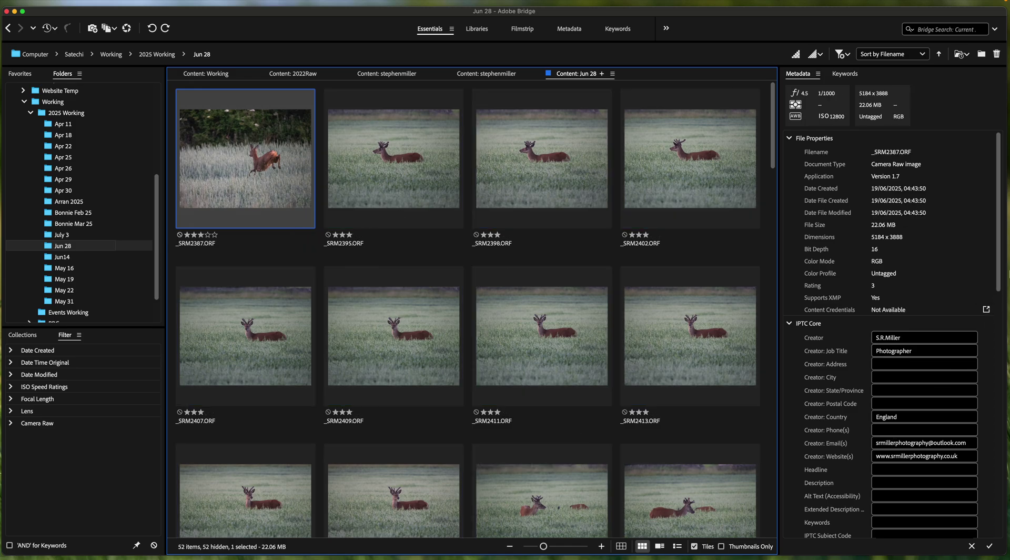
{"action": "left_click_drag", "start_coordinate": [998, 265], "coordinate": [999, 339]}
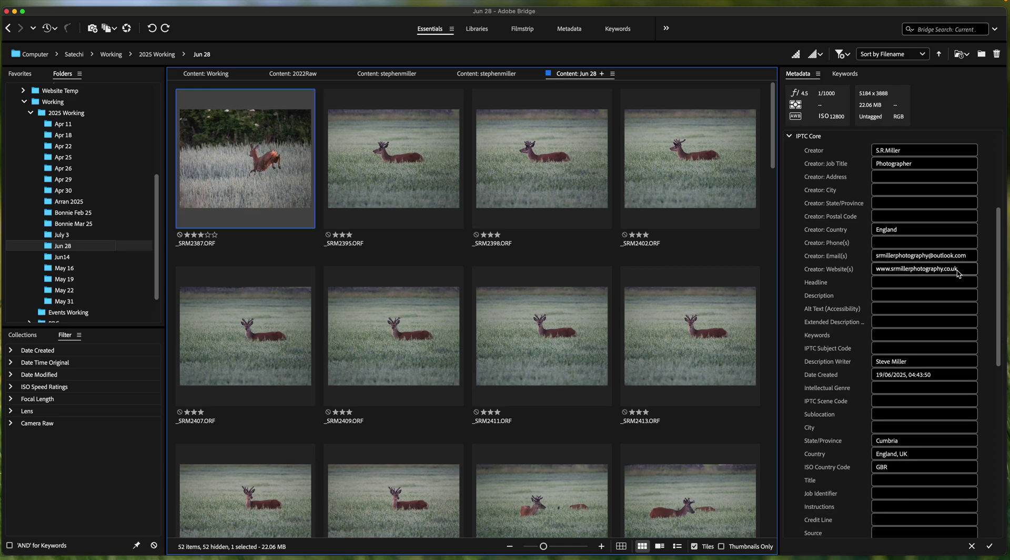
{"action": "left_click_drag", "start_coordinate": [998, 270], "coordinate": [996, 335]}
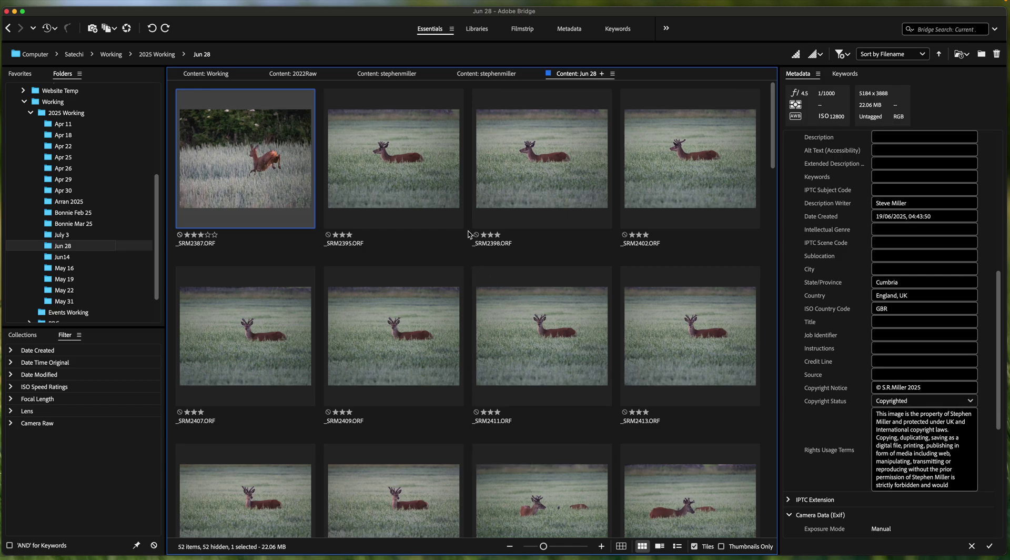
{"action": "left_click", "coordinate": [408, 185]}
{"action": "left_click", "coordinate": [541, 172]}
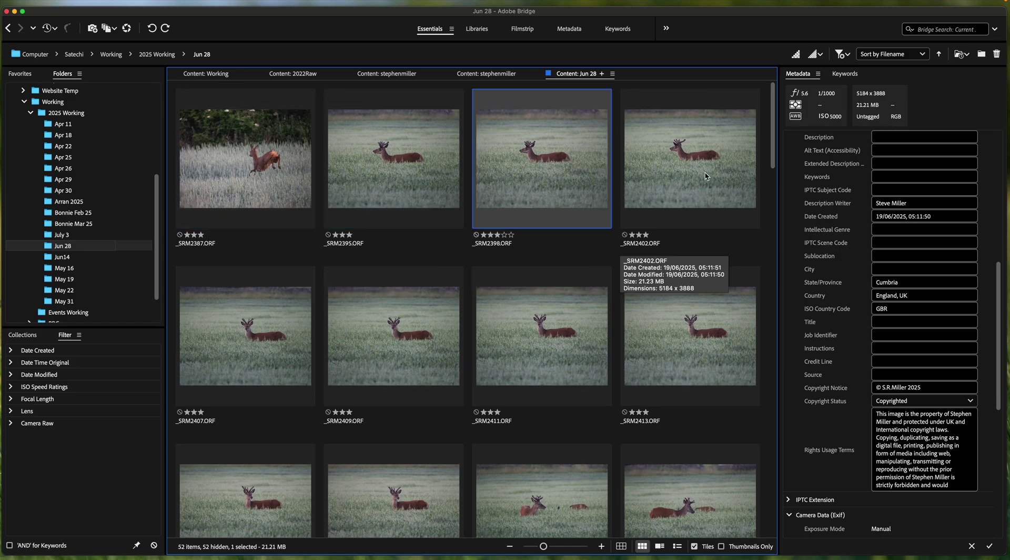
{"action": "left_click", "coordinate": [707, 177]}
{"action": "left_click", "coordinate": [273, 143]}
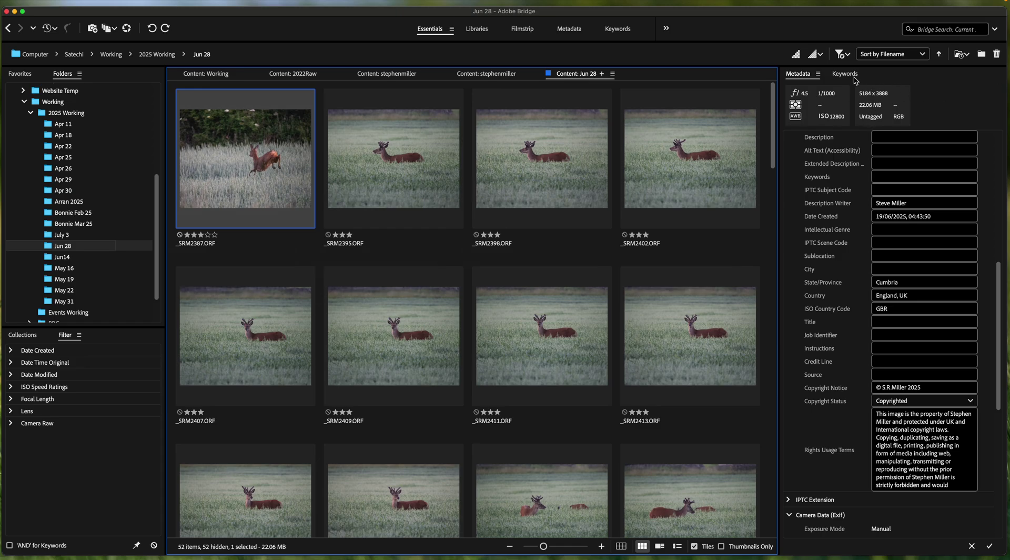
{"action": "left_click", "coordinate": [854, 78]}
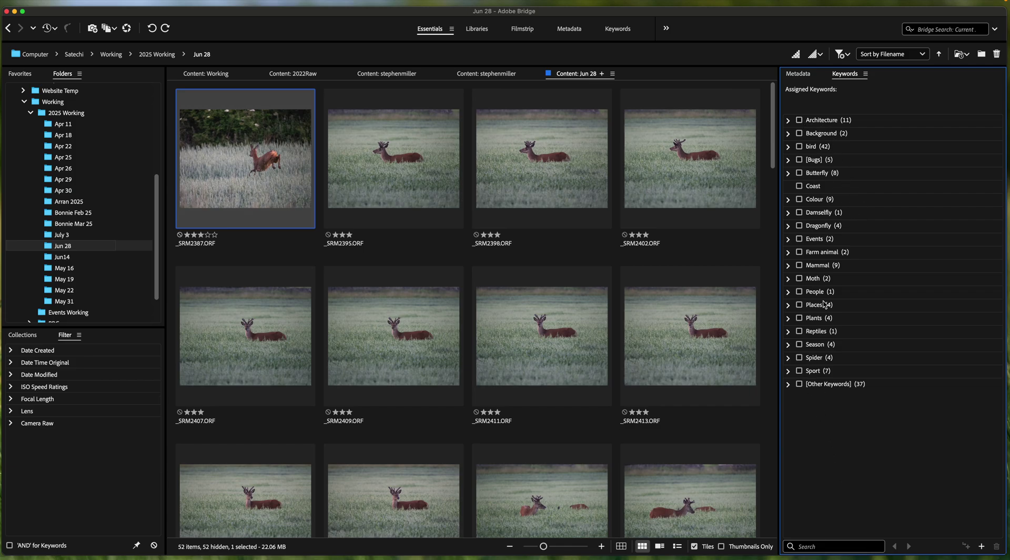
{"action": "left_click", "coordinate": [789, 371]}
{"action": "left_click", "coordinate": [789, 371]}
{"action": "right_click", "coordinate": [830, 124]}
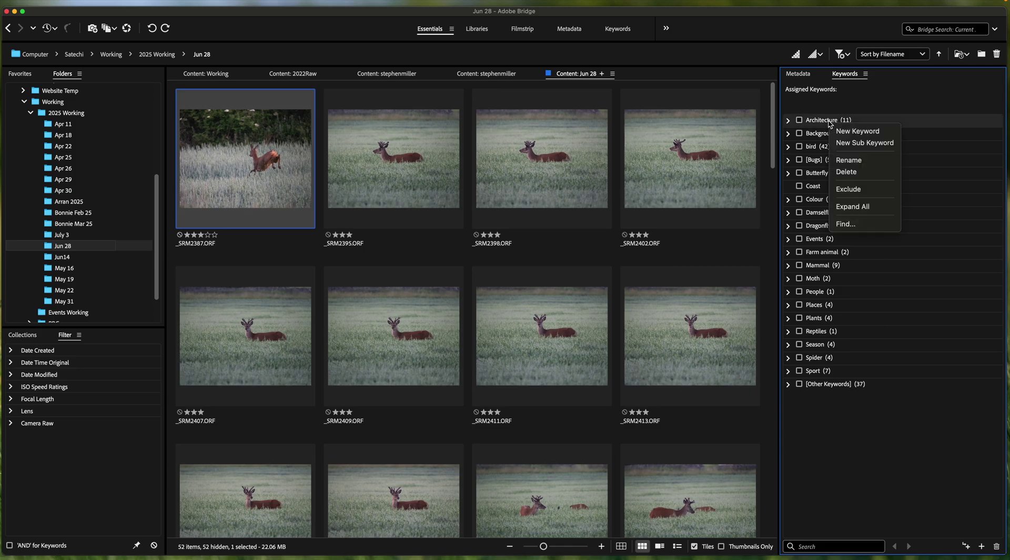
{"action": "left_click", "coordinate": [854, 132]}
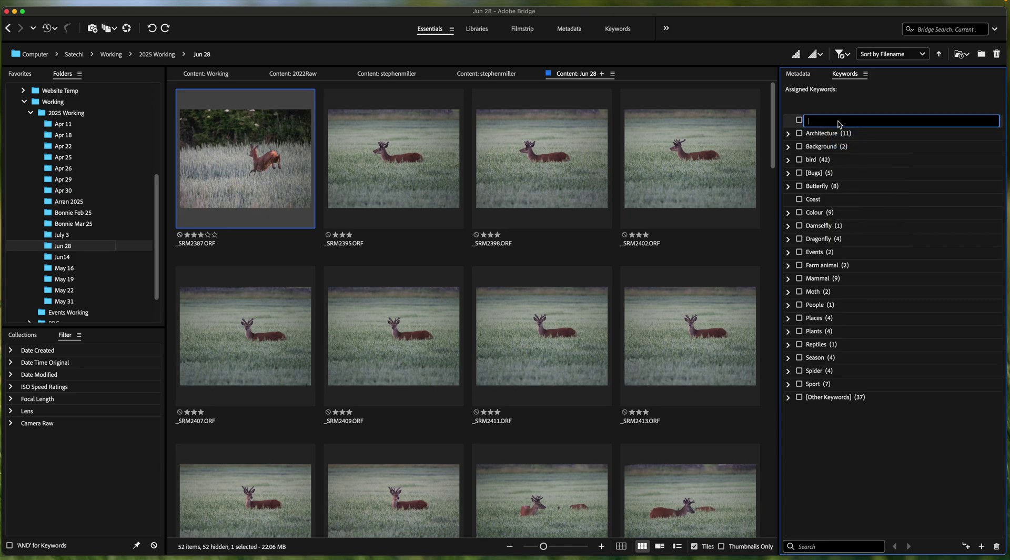
{"action": "type", "text": "New keyword"}
{"action": "key", "text": "Return"}
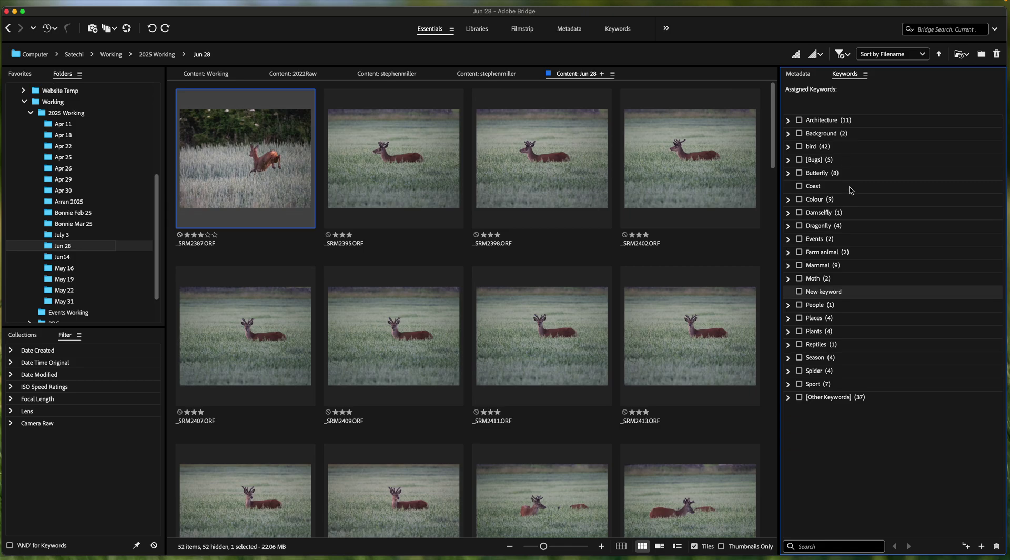
{"action": "right_click", "coordinate": [827, 295]}
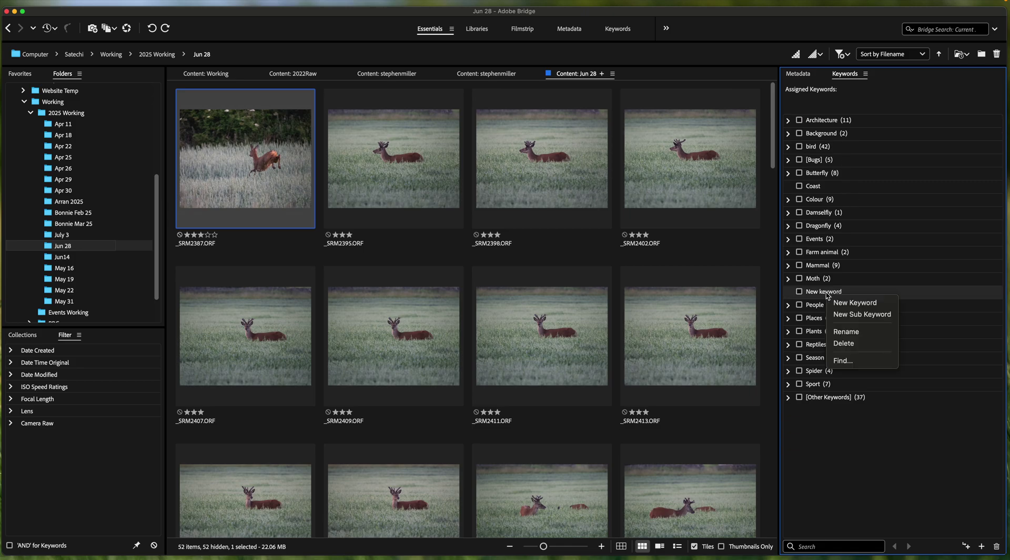
{"action": "left_click", "coordinate": [845, 319]}
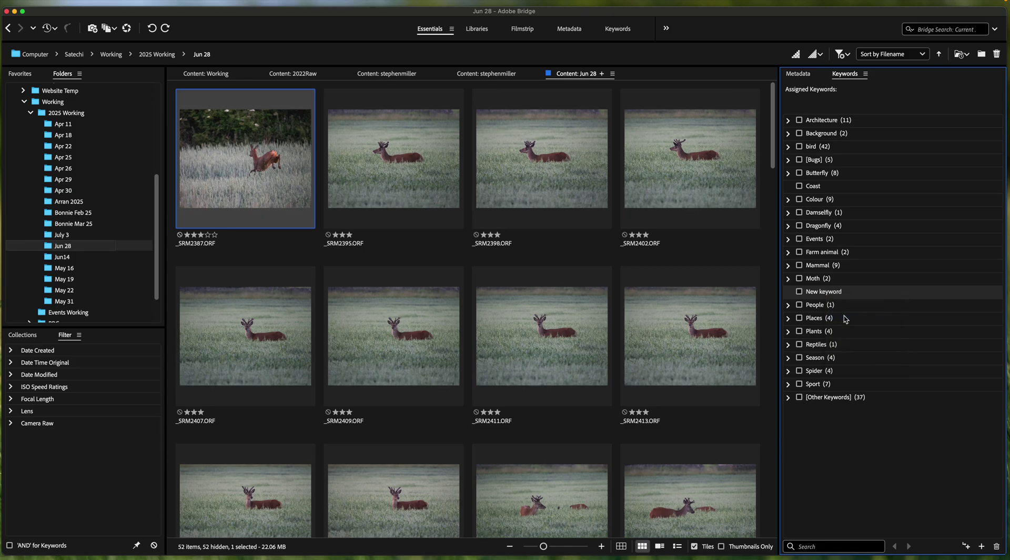
{"action": "type", "text": "Sub"}
{"action": "key", "text": "Return"}
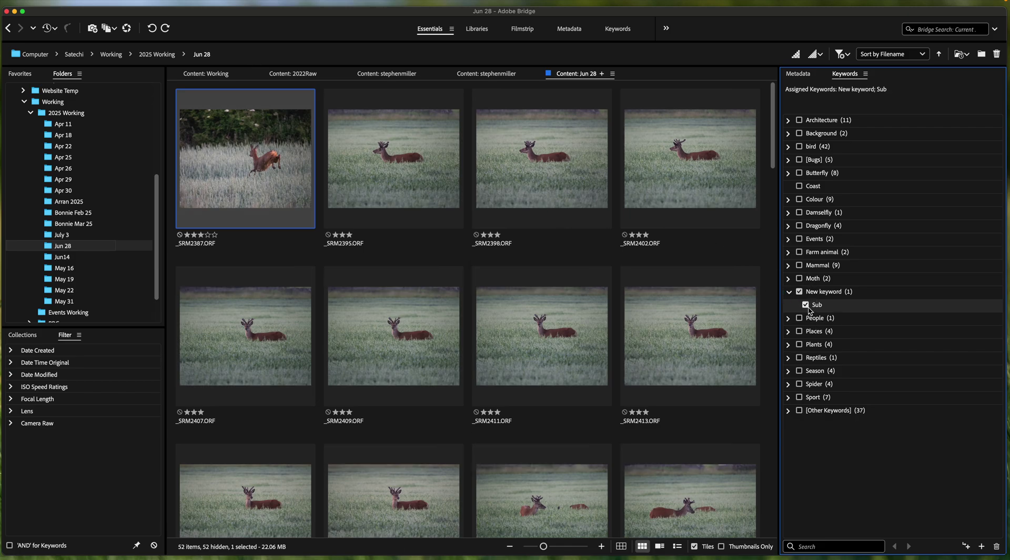
{"action": "left_click", "coordinate": [258, 144]}
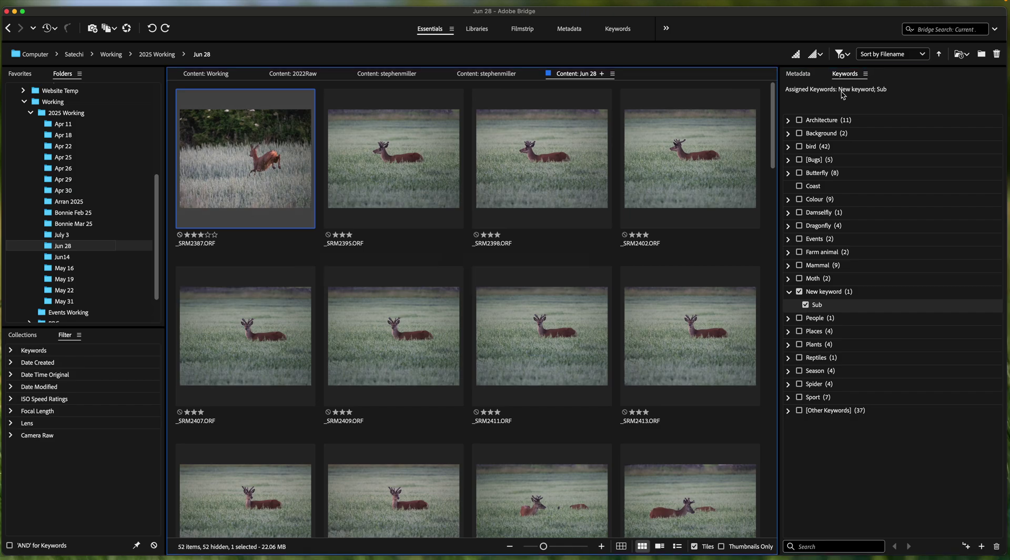
{"action": "left_click", "coordinate": [796, 73]}
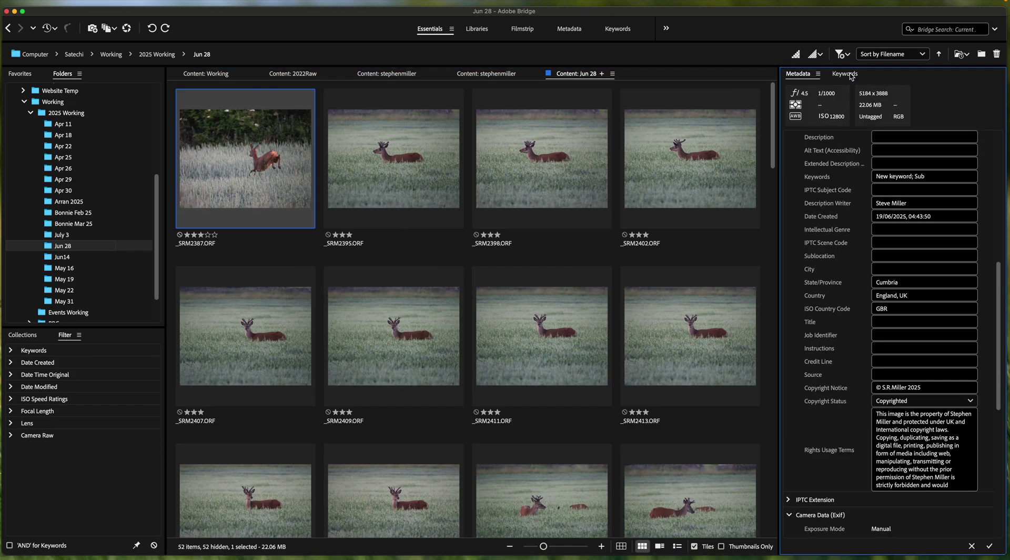
{"action": "left_click", "coordinate": [851, 76]}
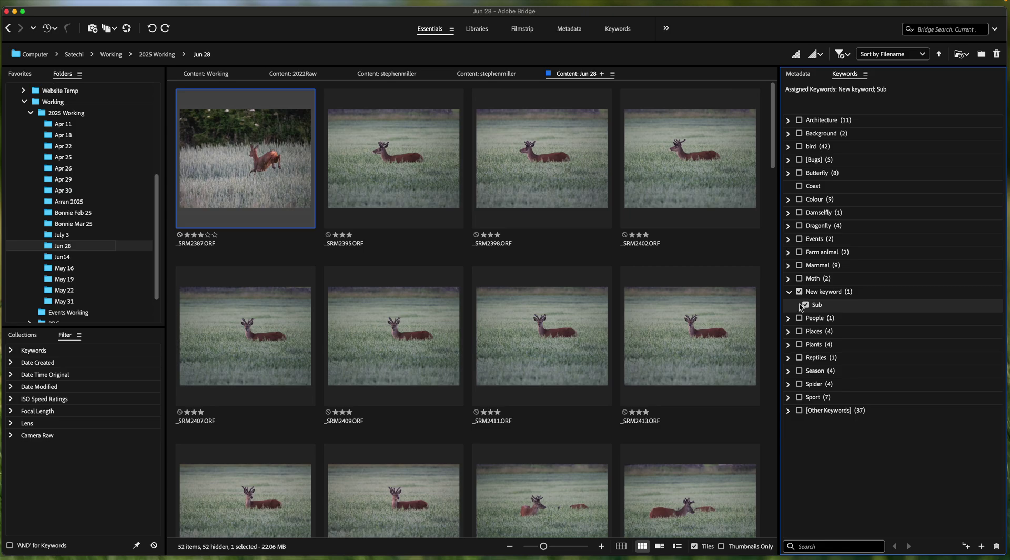
{"action": "left_click", "coordinate": [805, 305]}
{"action": "left_click", "coordinate": [799, 291]}
{"action": "right_click", "coordinate": [820, 297]}
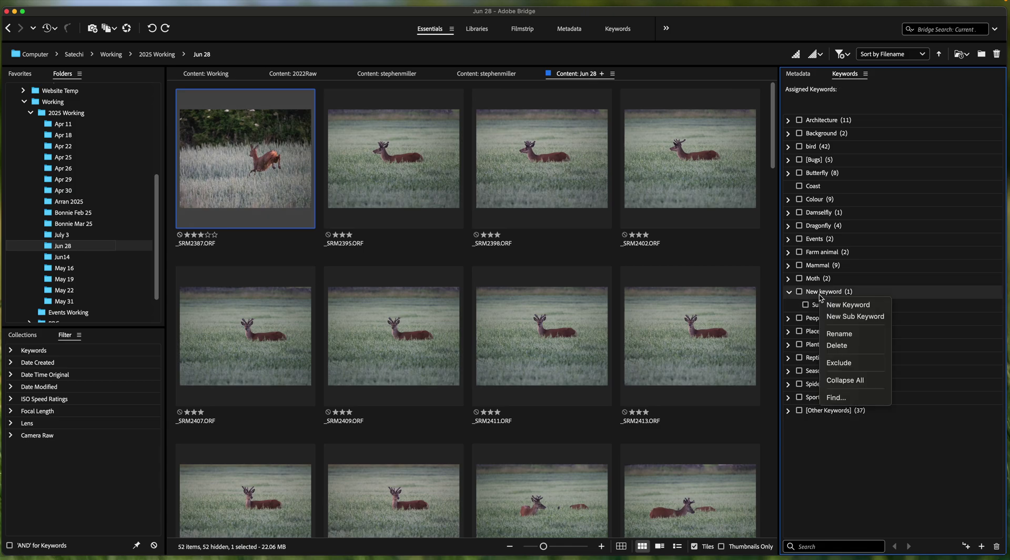
{"action": "left_click", "coordinate": [839, 345]}
{"action": "left_click", "coordinate": [597, 322]}
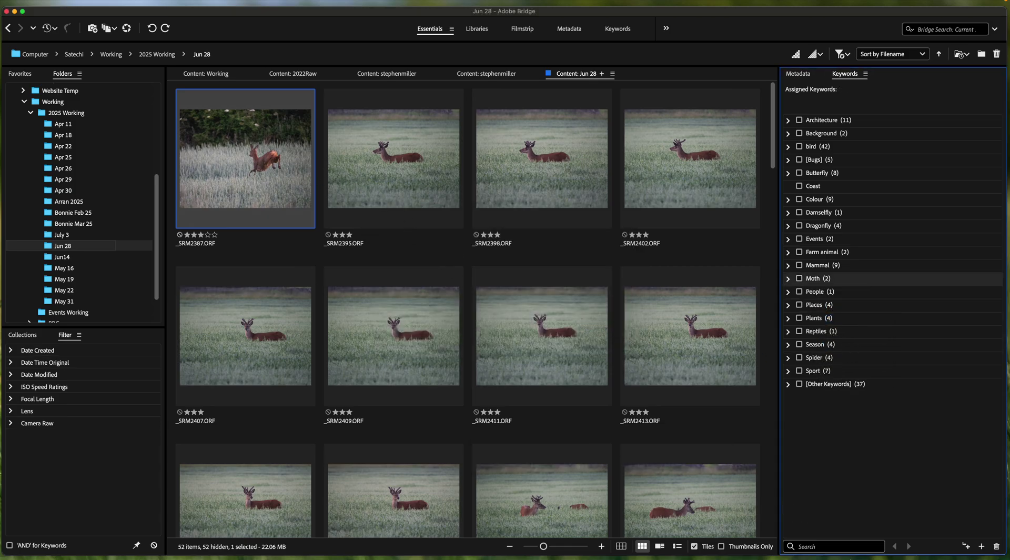
Step: Search keywords for 'roe deer' and tag _SRM2387 with Roe deer > Capreolus capreolus > Doe
{"action": "left_click", "coordinate": [831, 549]}
{"action": "type", "text": "roe deer"}
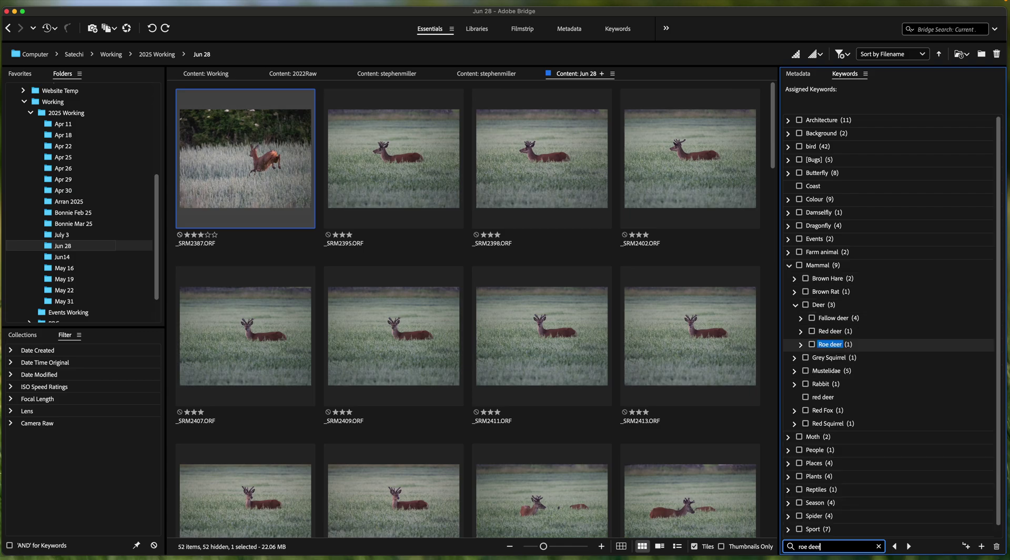
{"action": "left_click", "coordinate": [800, 345]}
{"action": "left_click", "coordinate": [808, 358]}
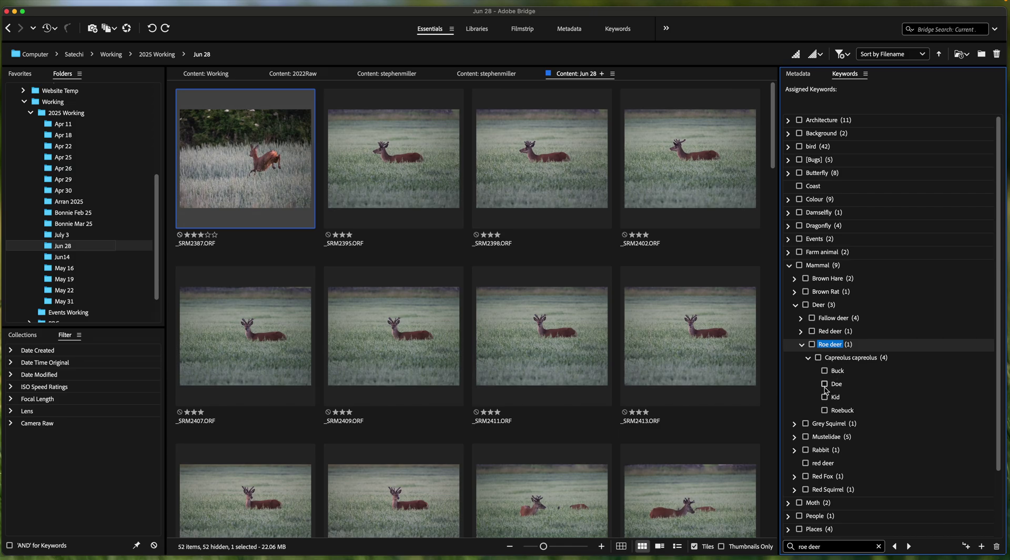
{"action": "left_click", "coordinate": [825, 384]}
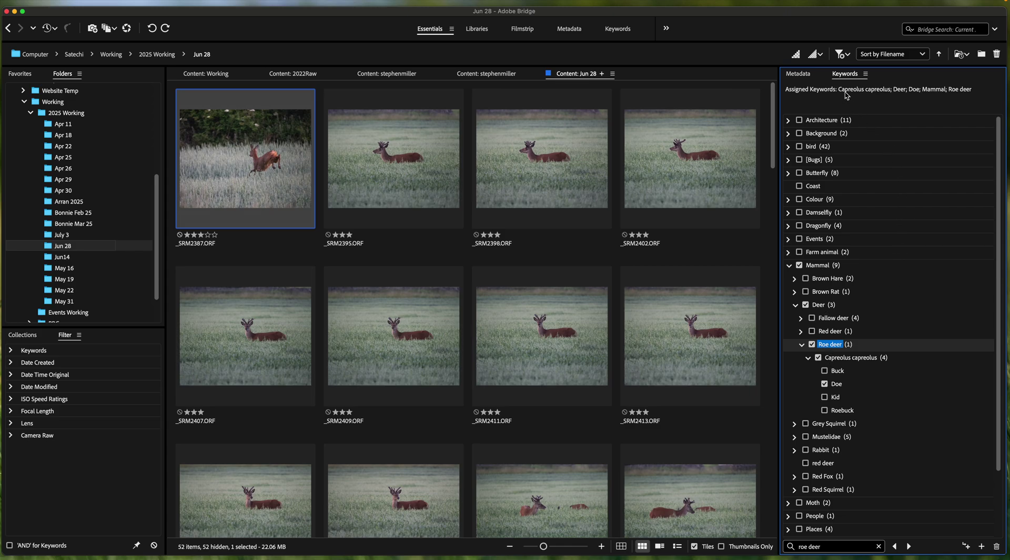
Step: Select the 19 stag photos starting from _SRM2395
{"action": "mouse_move", "coordinate": [240, 168]}
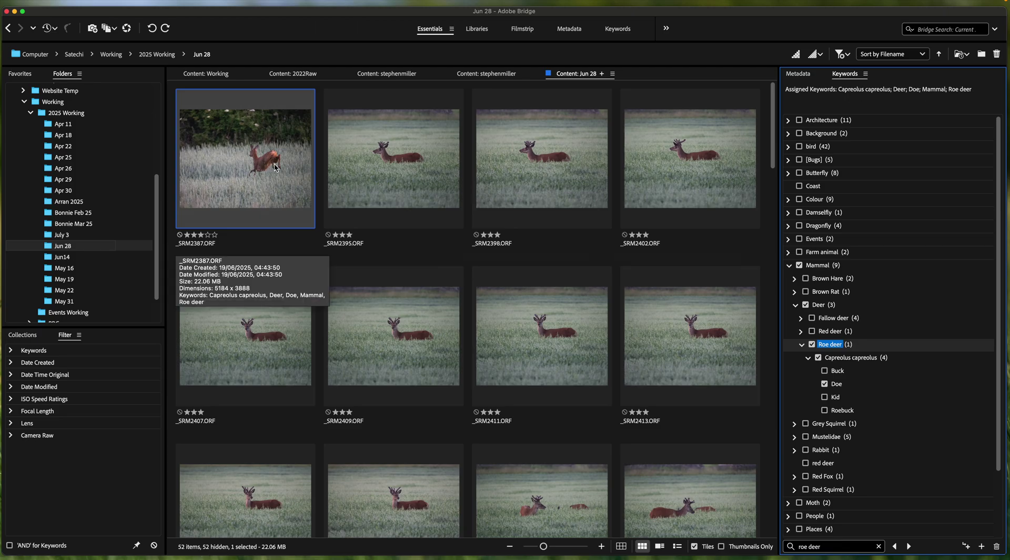
{"action": "left_click", "coordinate": [403, 153]}
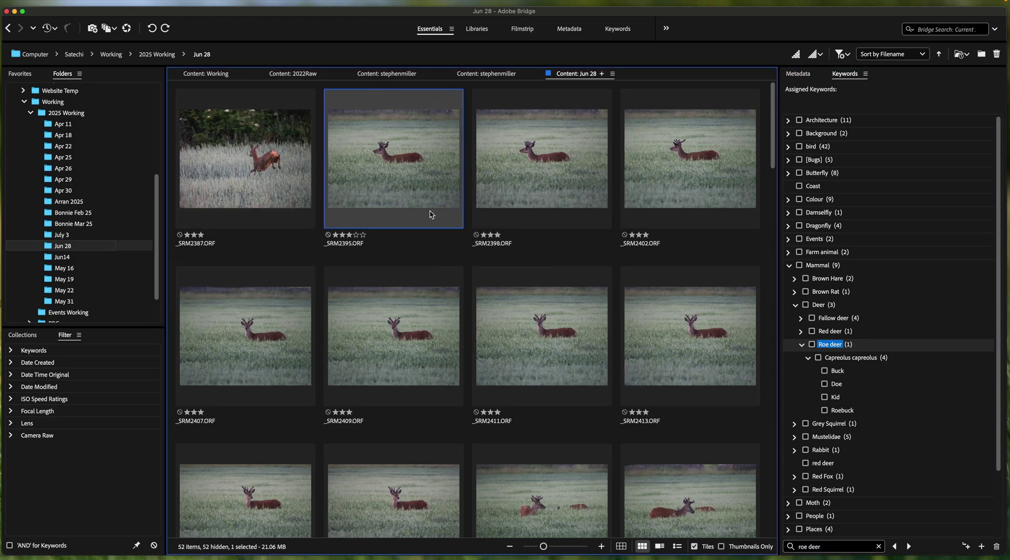
{"action": "scroll", "coordinate": [473, 284], "scroll_direction": "down", "scroll_amount": 20}
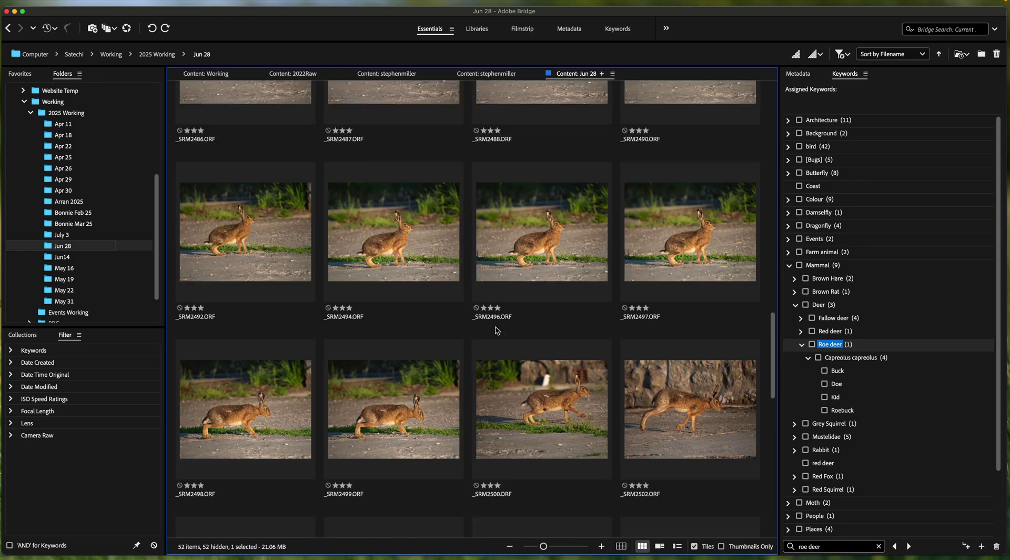
{"action": "scroll", "coordinate": [496, 331], "scroll_direction": "up", "scroll_amount": 10}
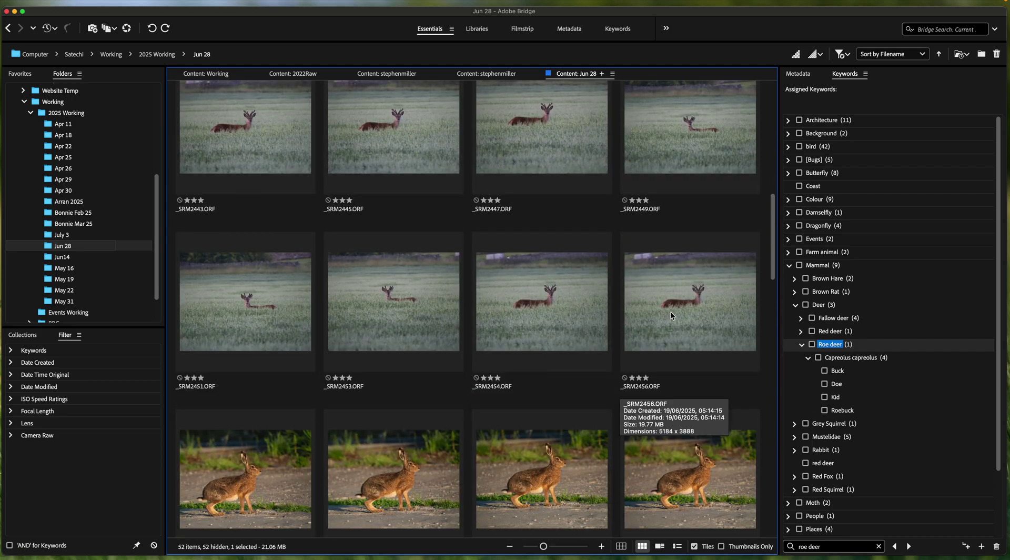
{"action": "left_click", "coordinate": [671, 315], "text": "shift"}
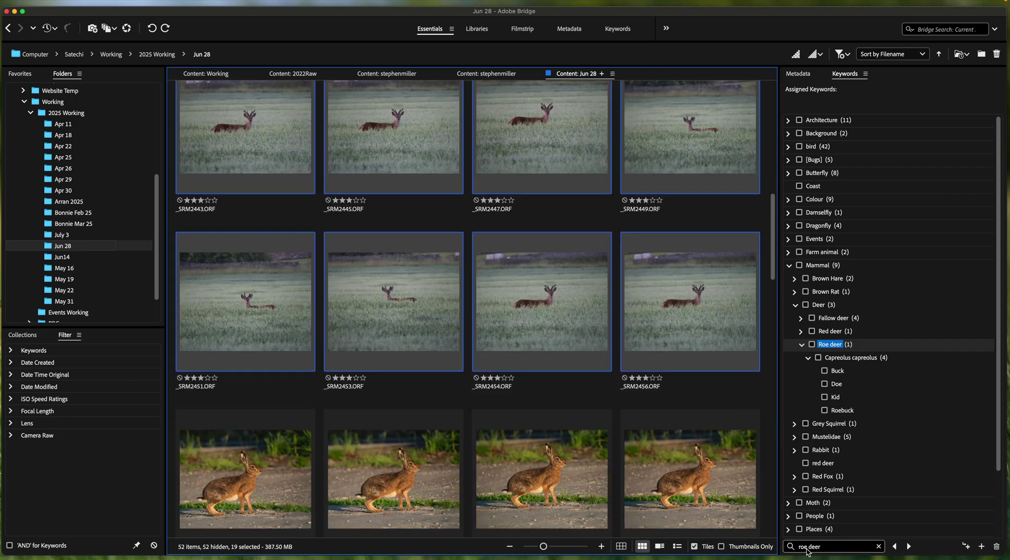
Step: Search keywords for 'red' and tag the selection with Red deer > Cervus elaphus > Stag
{"action": "left_click", "coordinate": [807, 548]}
{"action": "double_click", "coordinate": [805, 547]}
{"action": "type", "text": "red"}
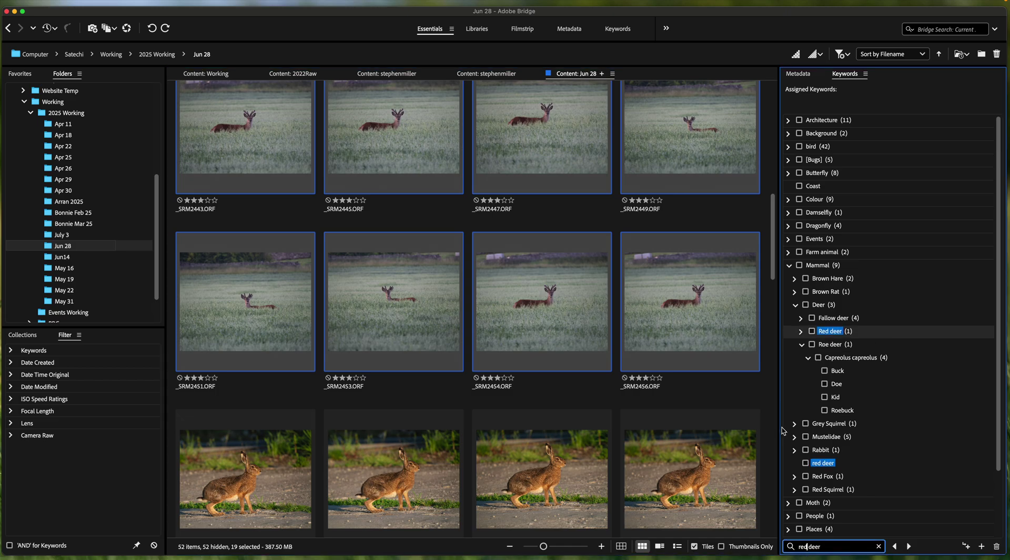
{"action": "left_click", "coordinate": [801, 330]}
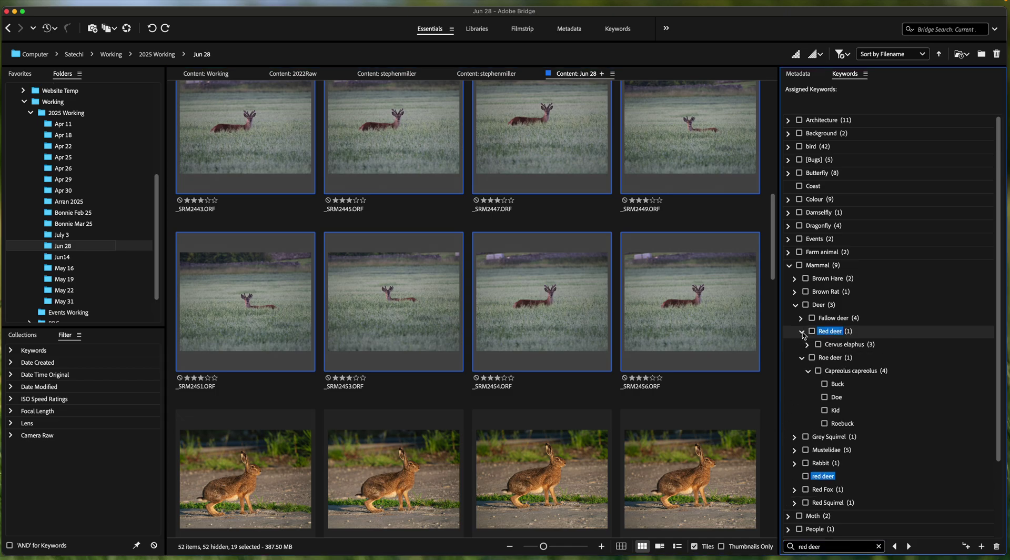
{"action": "left_click", "coordinate": [807, 345]}
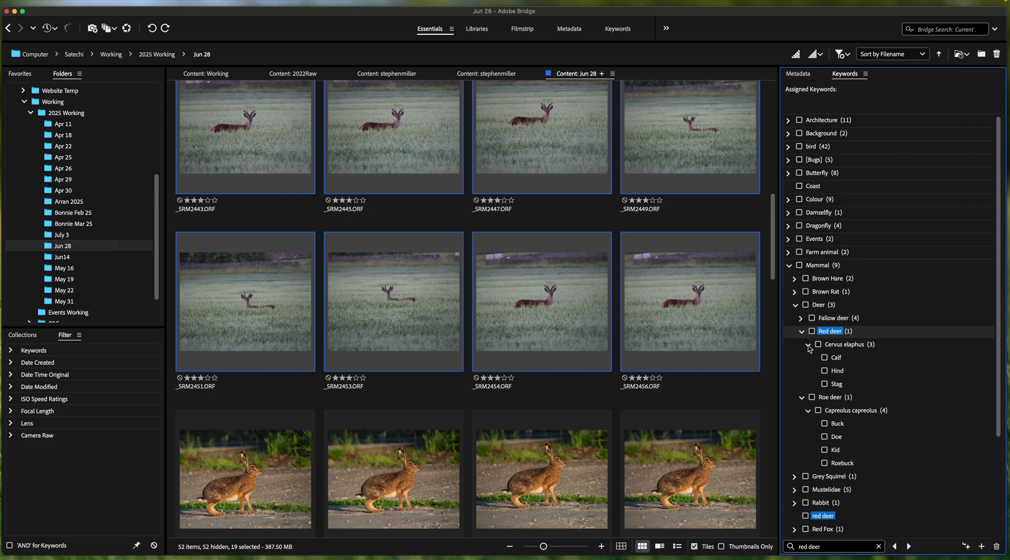
{"action": "left_click", "coordinate": [825, 383]}
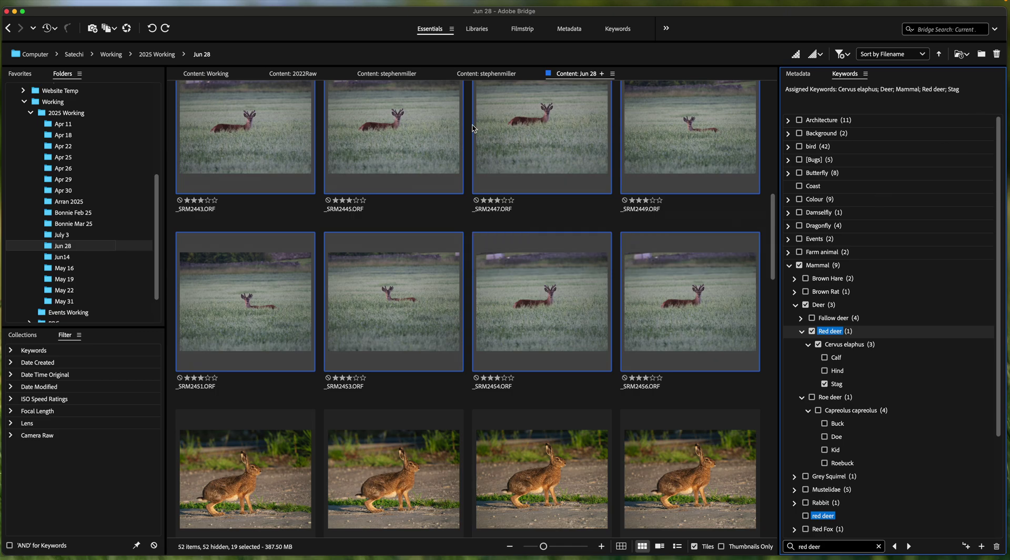
{"action": "scroll", "coordinate": [532, 396], "scroll_direction": "down", "scroll_amount": 2}
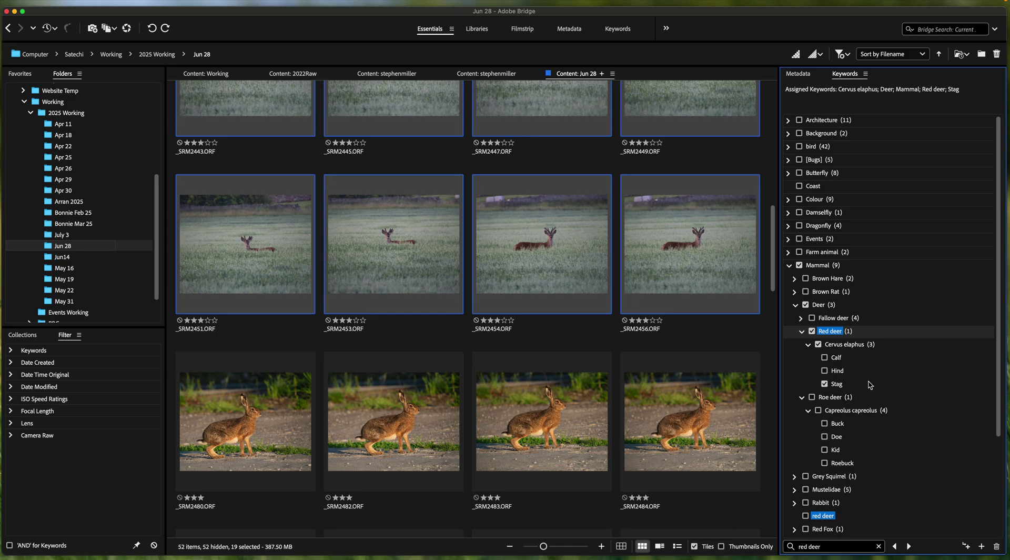
{"action": "scroll", "coordinate": [869, 385], "scroll_direction": "down", "scroll_amount": 5}
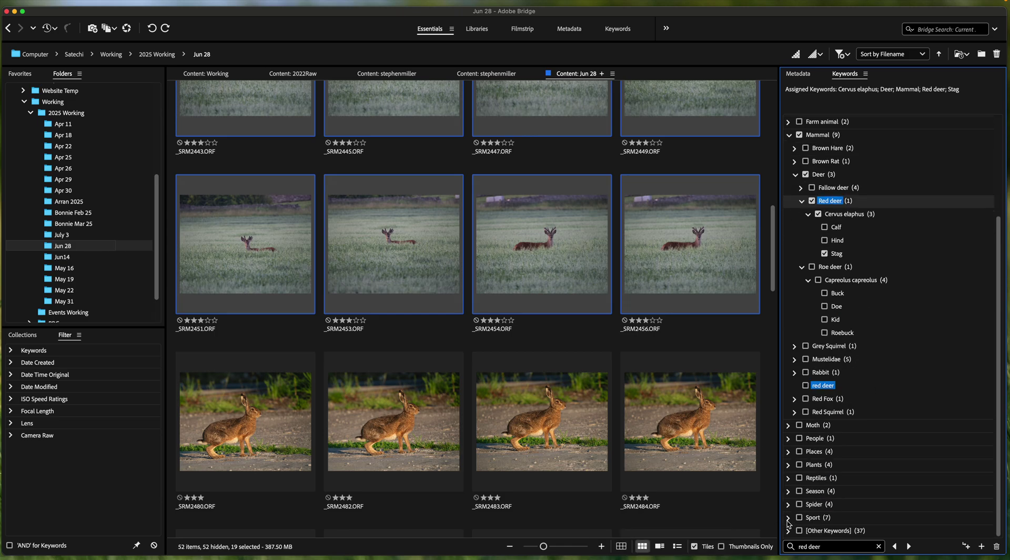
Step: Expand the Sport > Rugby league > Barrow Raiders > [2025] keyword tree in the Keywords panel
{"action": "left_click", "coordinate": [788, 517]}
{"action": "scroll", "coordinate": [853, 502], "scroll_direction": "down", "scroll_amount": 3}
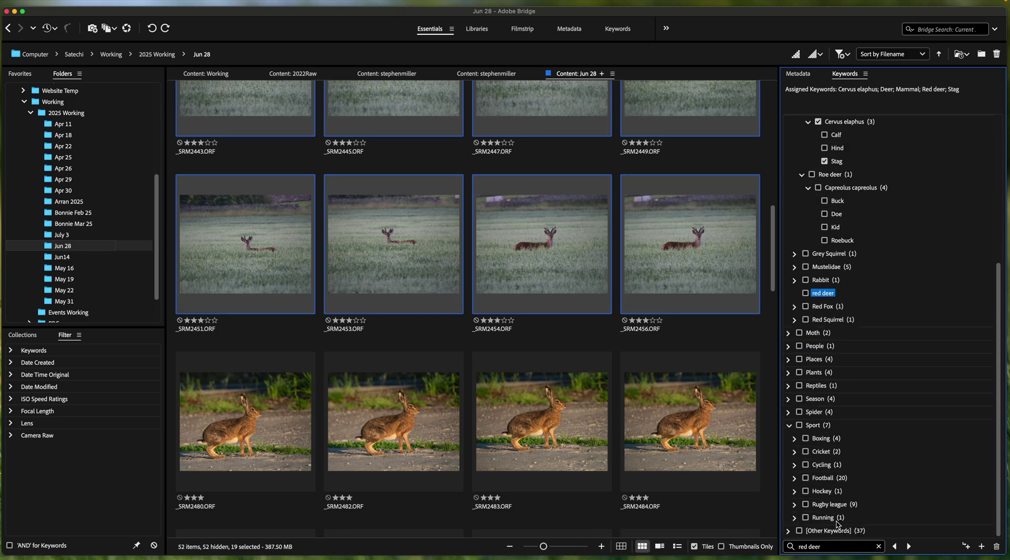
{"action": "left_click", "coordinate": [795, 504]}
{"action": "scroll", "coordinate": [868, 497], "scroll_direction": "down", "scroll_amount": 3}
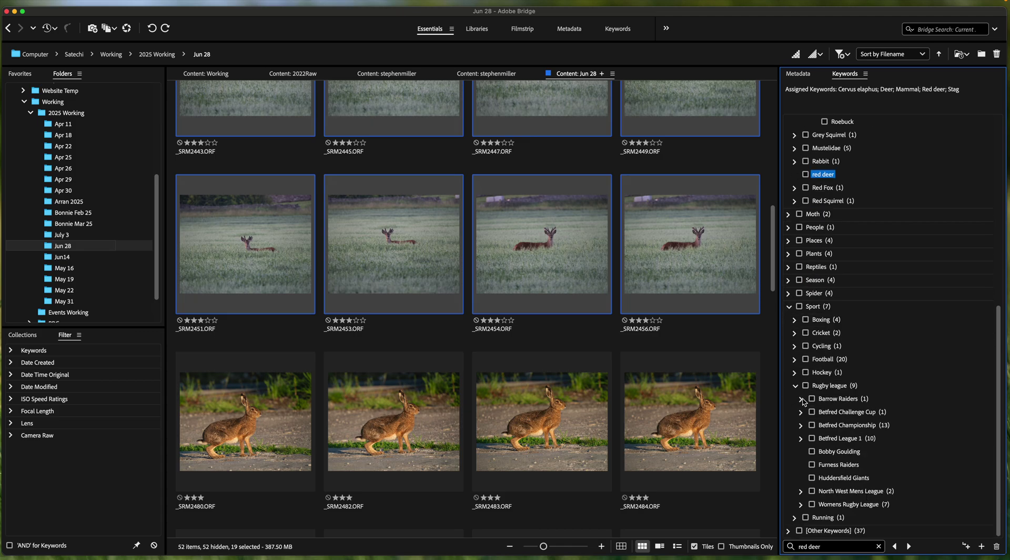
{"action": "left_click", "coordinate": [800, 398]}
{"action": "left_click", "coordinate": [808, 412]}
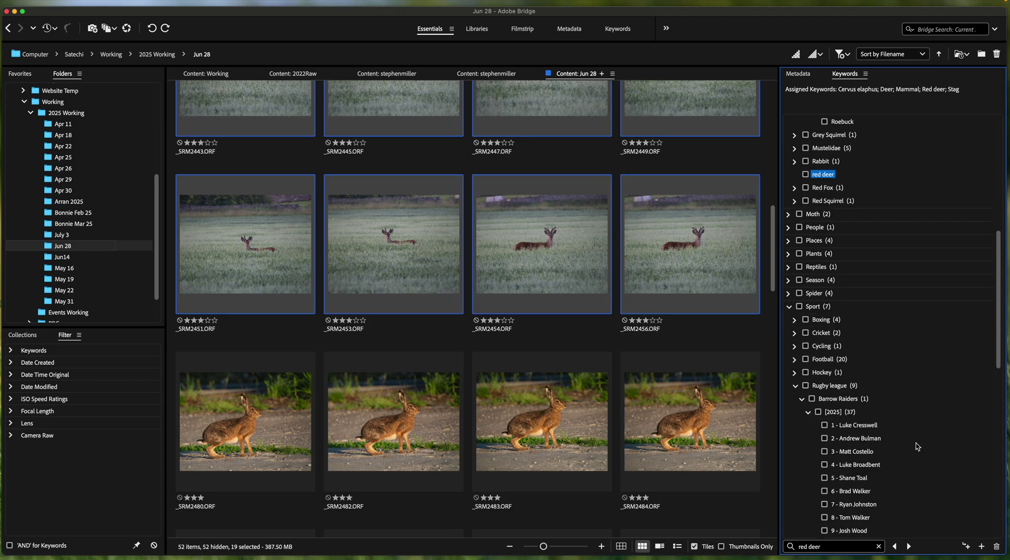
{"action": "scroll", "coordinate": [917, 447], "scroll_direction": "down", "scroll_amount": 3}
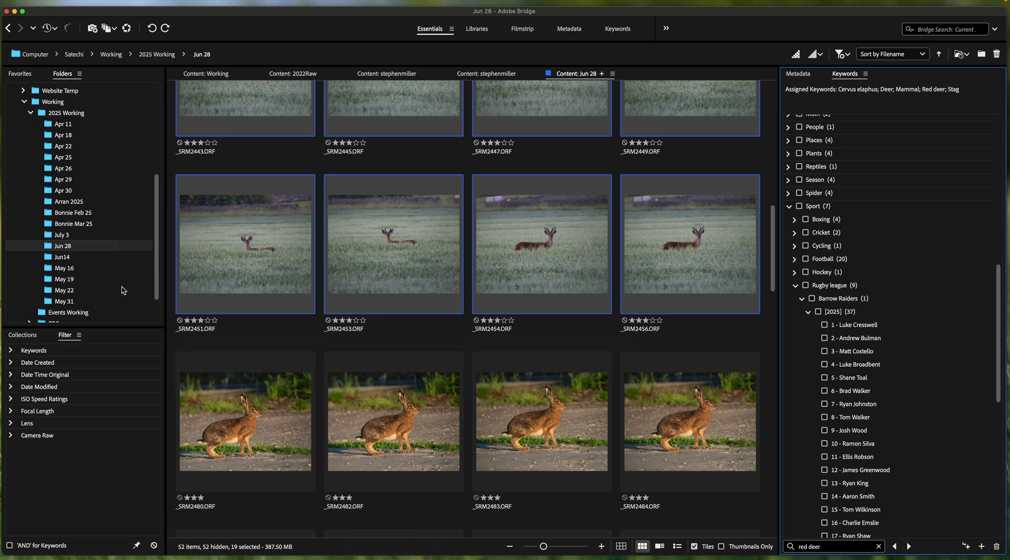
{"action": "mouse_move", "coordinate": [426, 552]}
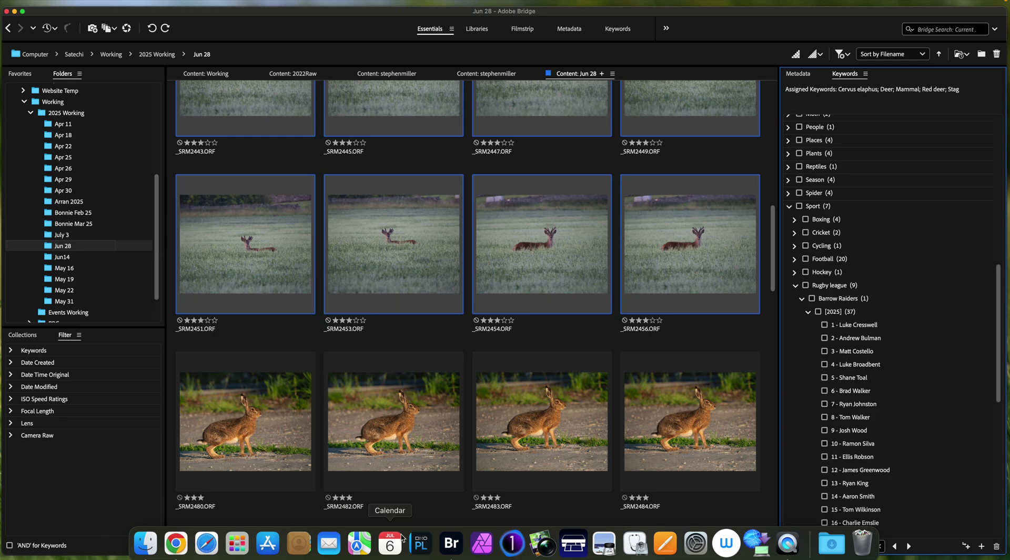
{"action": "left_click", "coordinate": [368, 452]}
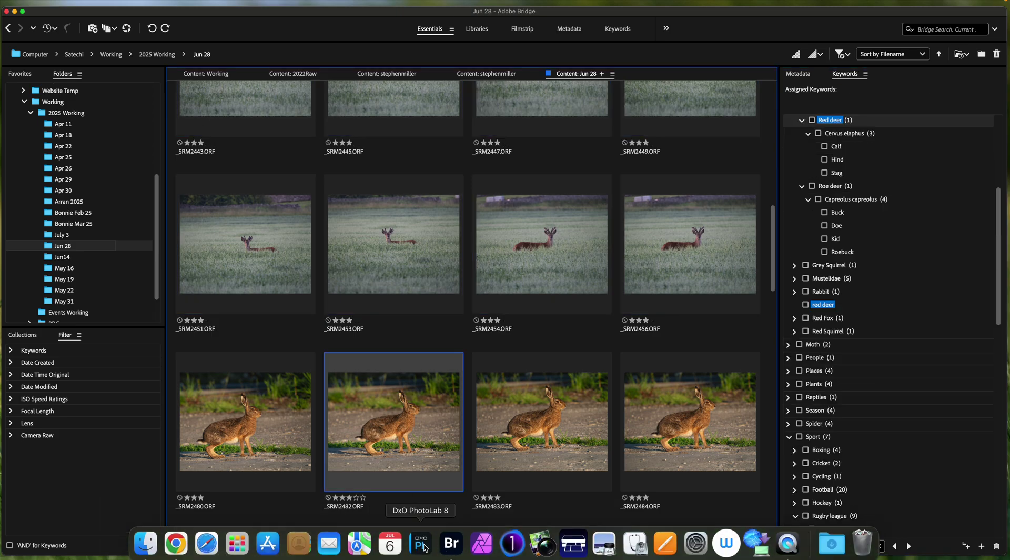
{"action": "left_click", "coordinate": [421, 544]}
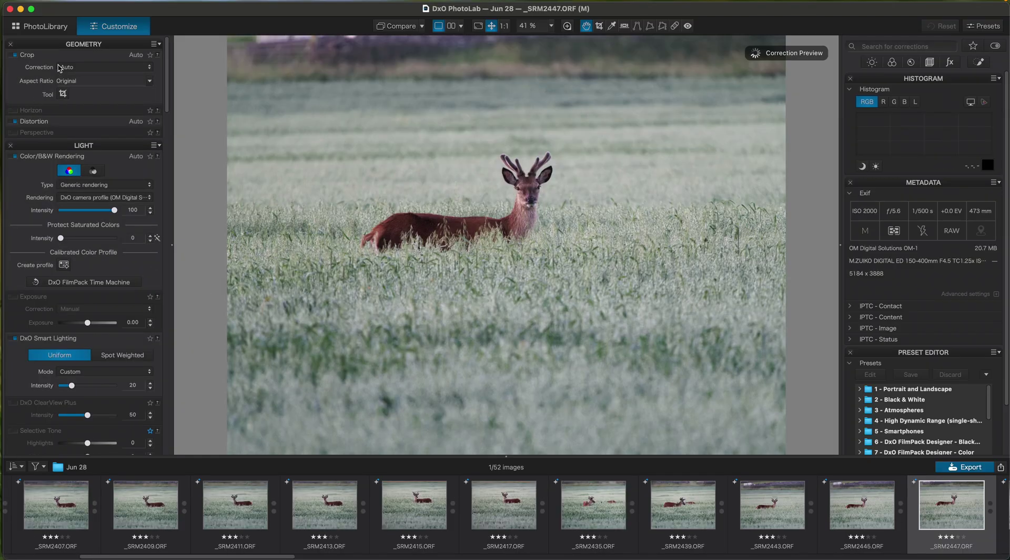
{"action": "left_click", "coordinate": [57, 26]}
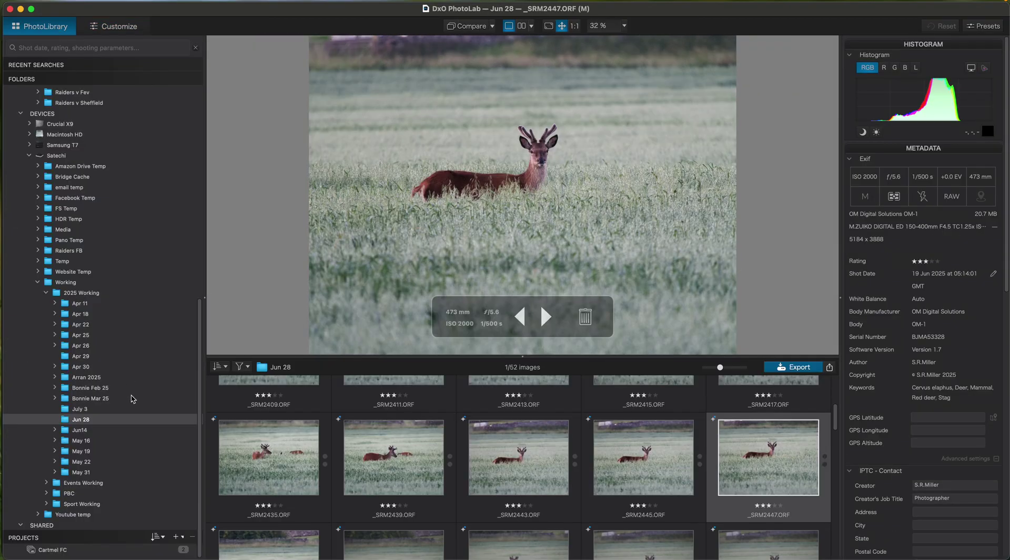
{"action": "scroll", "coordinate": [135, 300], "scroll_direction": "up", "scroll_amount": 10}
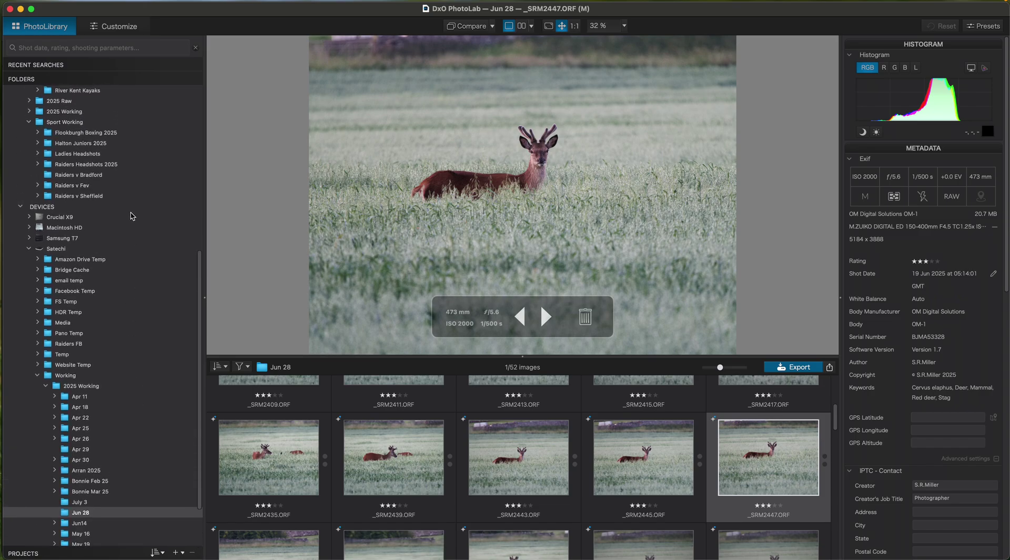
{"action": "scroll", "coordinate": [125, 110], "scroll_direction": "up", "scroll_amount": 3}
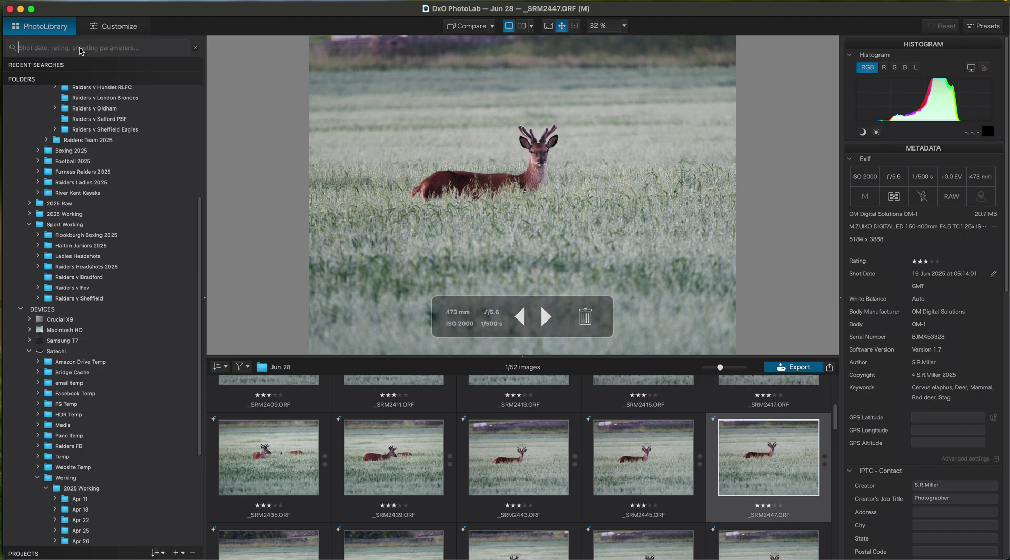
{"action": "type", "text": "red"}
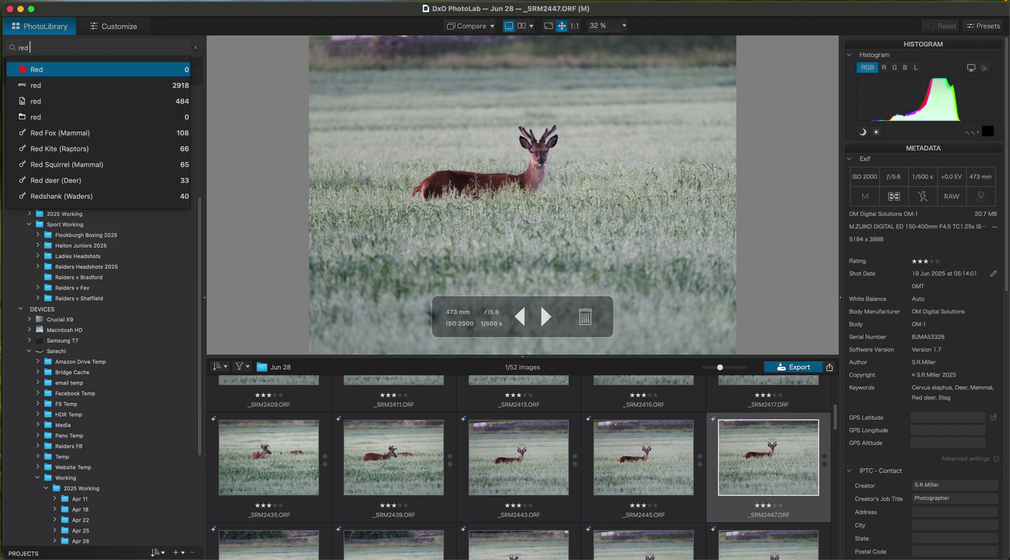
{"action": "type", "text": " deer"}
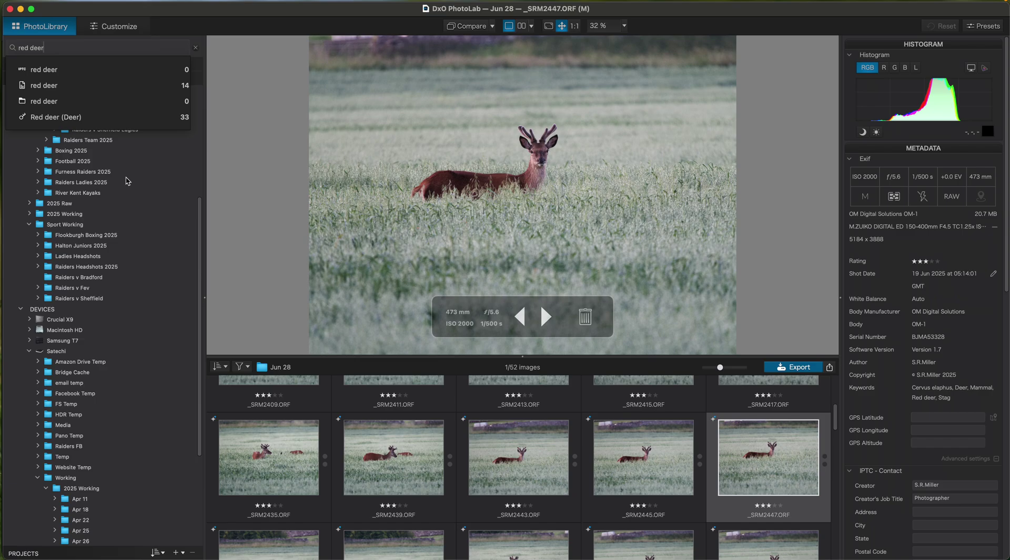
{"action": "left_click", "coordinate": [11, 10]}
{"action": "left_click", "coordinate": [11, 10]}
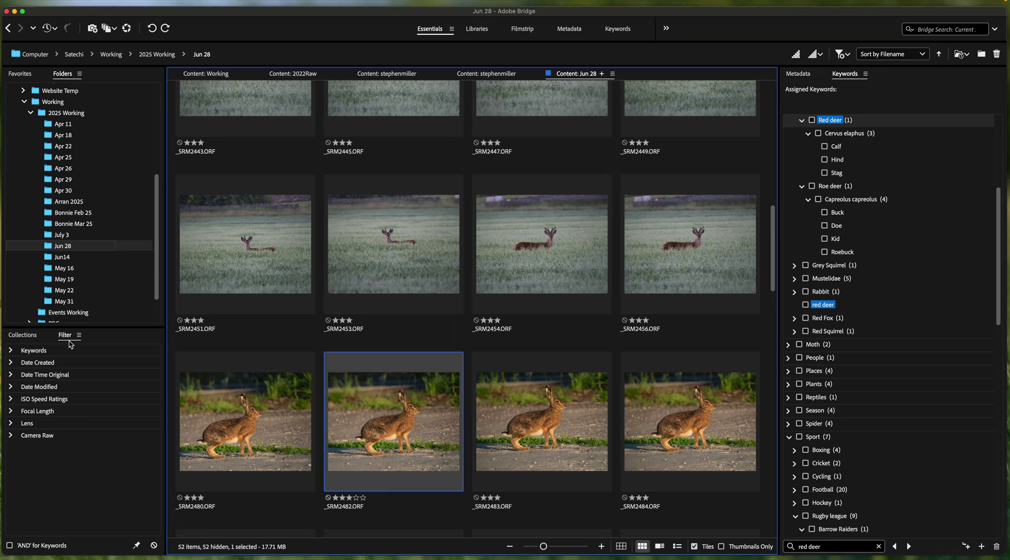
Step: Filter the grid to photos tagged with the Red deer keyword
{"action": "left_click", "coordinate": [11, 350]}
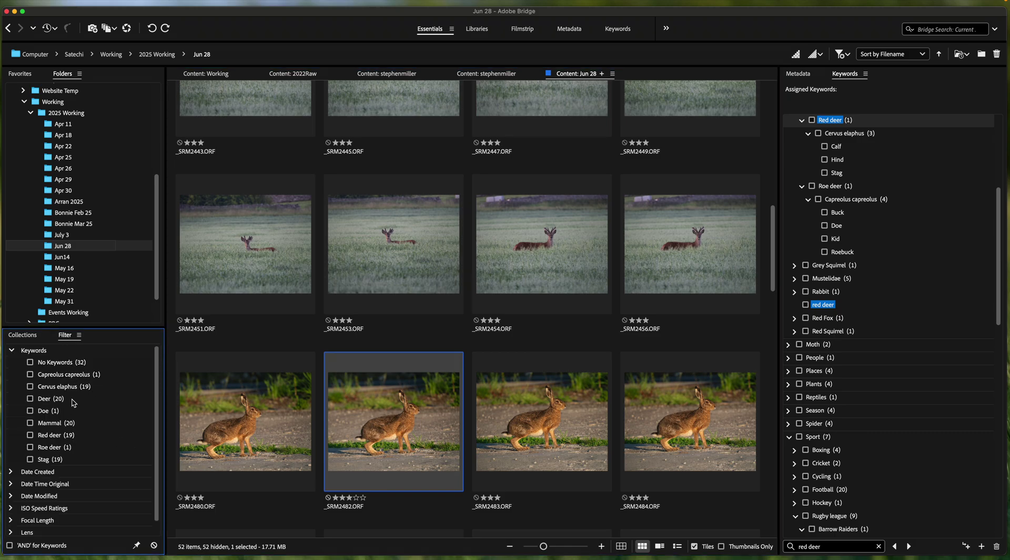
{"action": "left_click", "coordinate": [30, 436]}
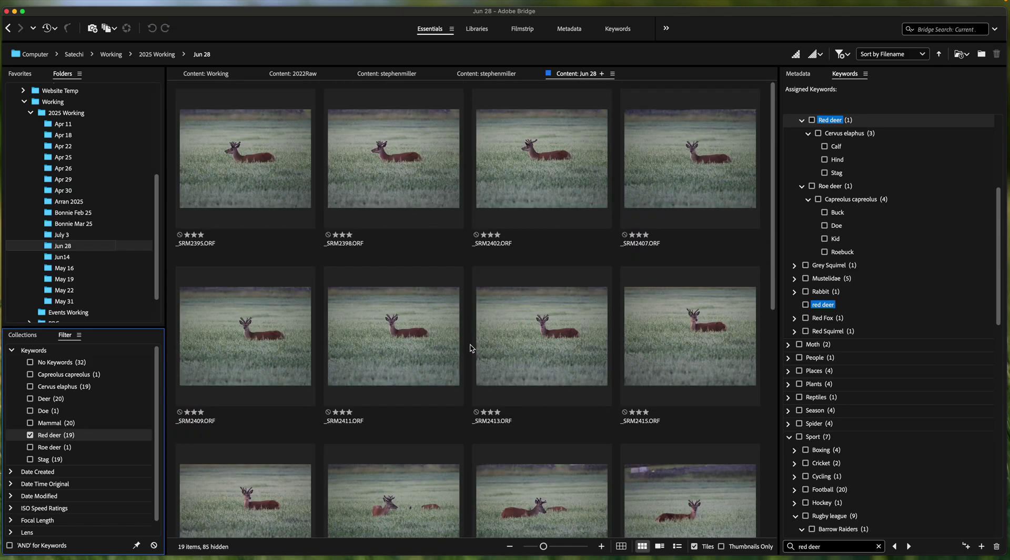
{"action": "scroll", "coordinate": [470, 348], "scroll_direction": "down", "scroll_amount": 10}
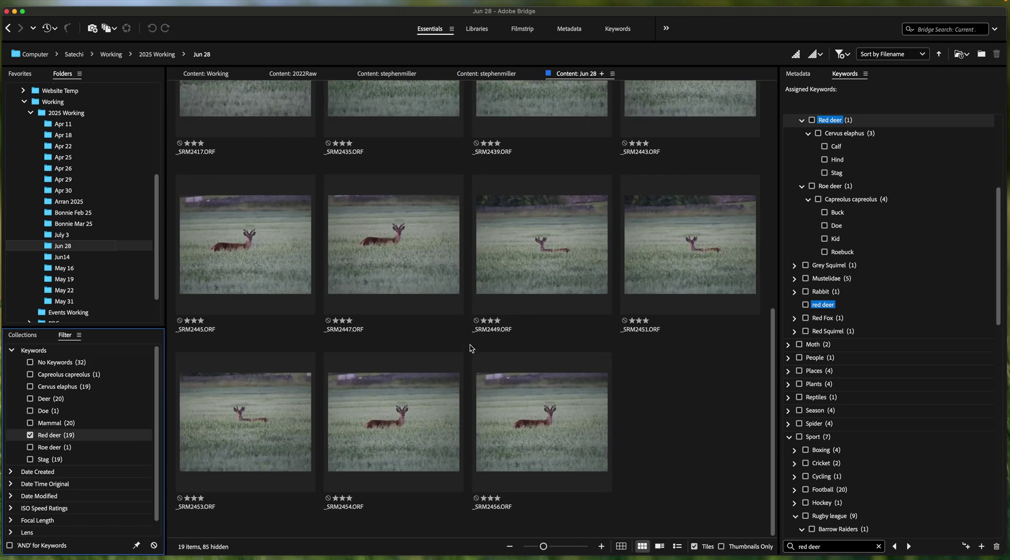
Step: Further limit the results to the OM 150-400mm F4.5 TC lens
{"action": "left_click", "coordinate": [11, 351]}
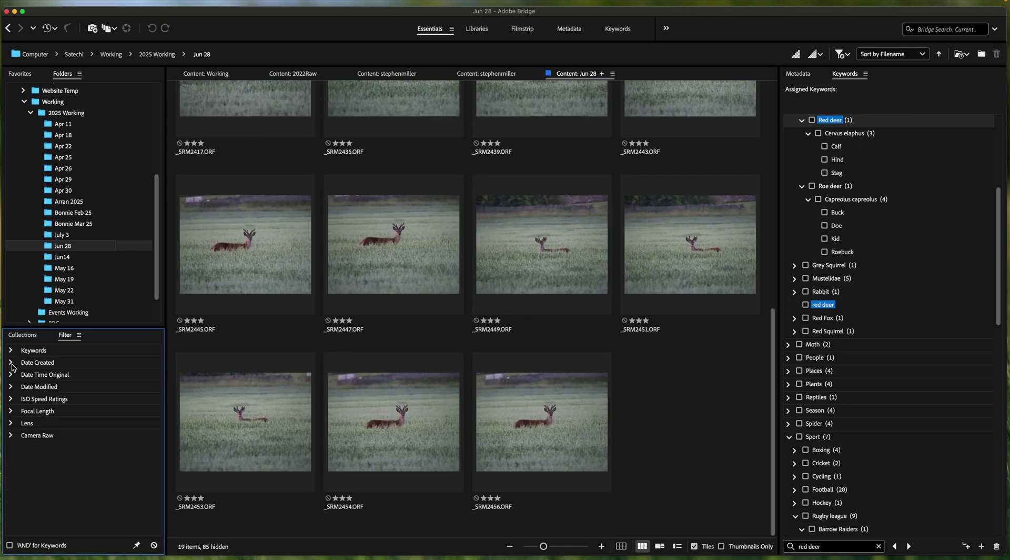
{"action": "left_click", "coordinate": [11, 424]}
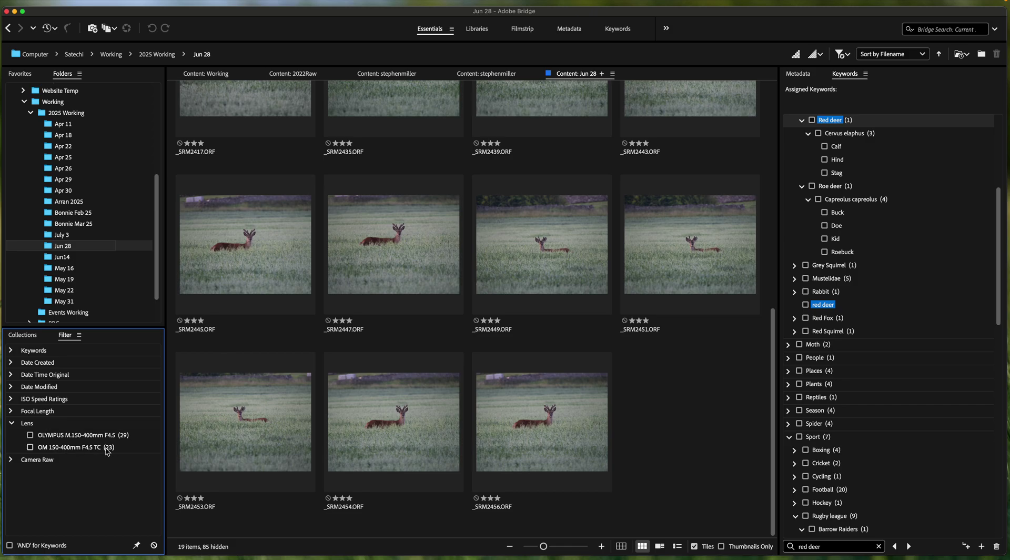
{"action": "left_click", "coordinate": [31, 447]}
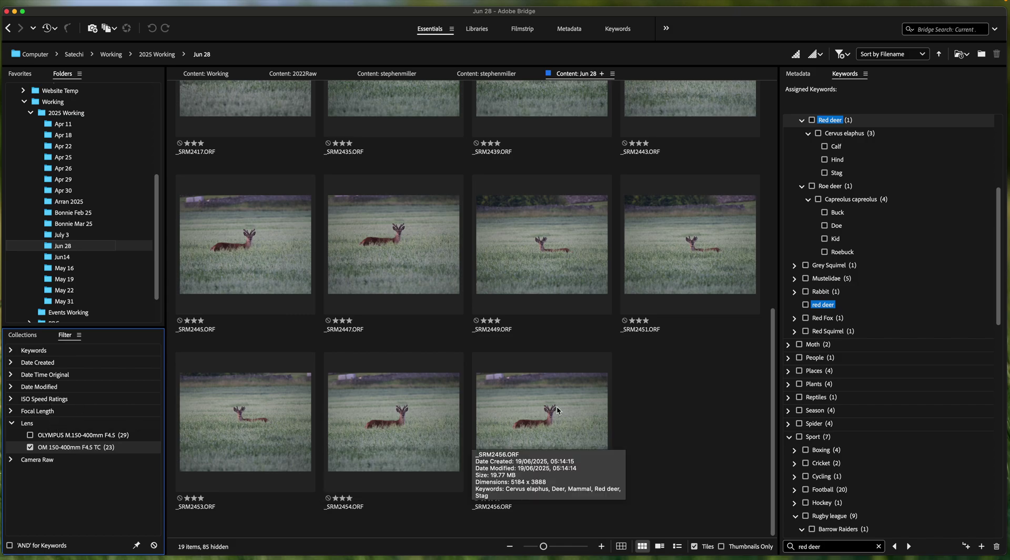
{"action": "scroll", "coordinate": [562, 397], "scroll_direction": "up", "scroll_amount": 5}
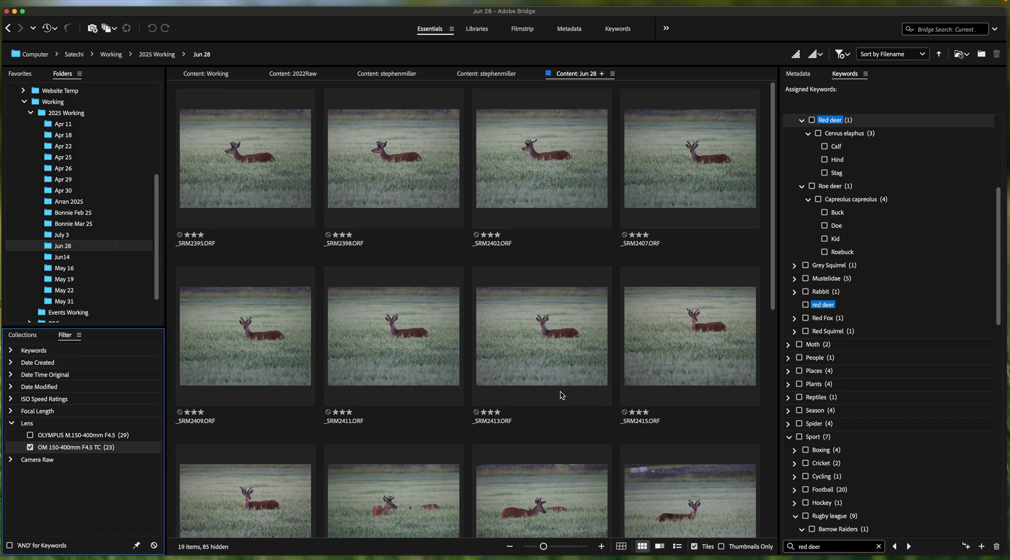
{"action": "mouse_move", "coordinate": [559, 384]}
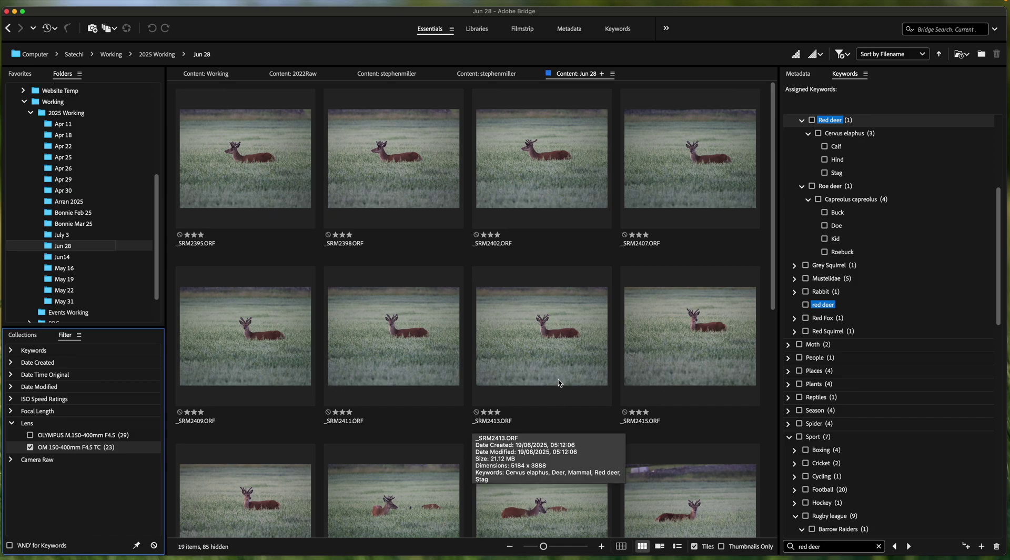